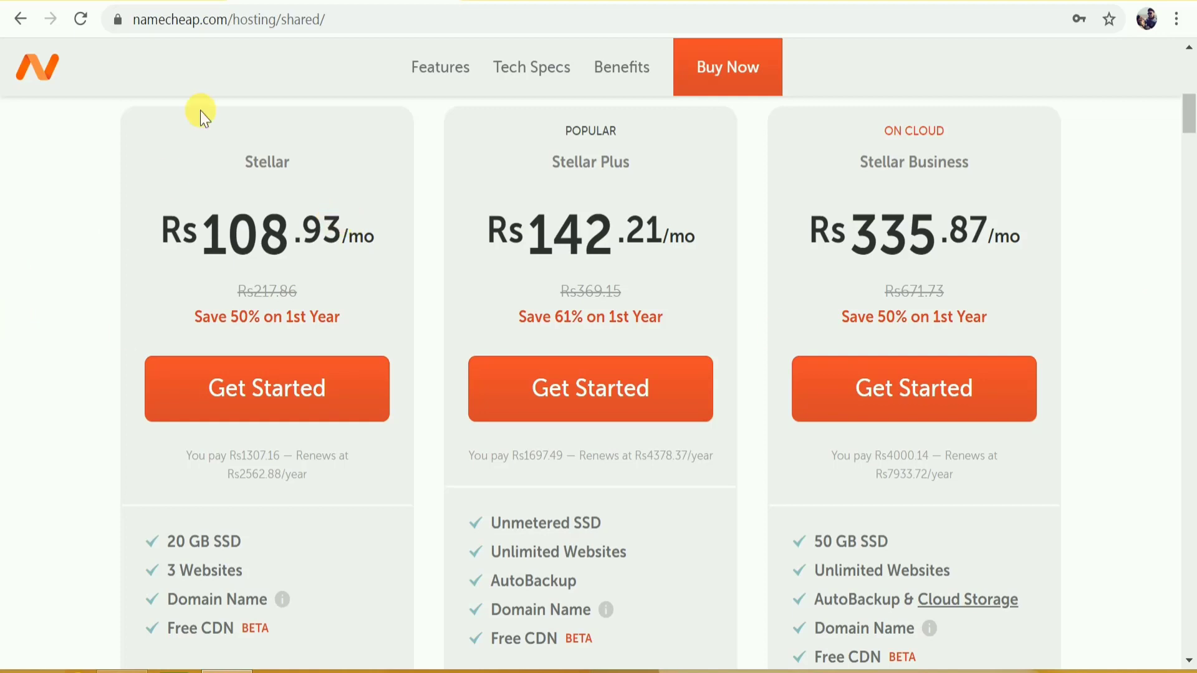
Compare the hosting plans, highlighting Stellar, its 3 Websites limit, and Stellar Business.
drag(245, 166, 294, 160)
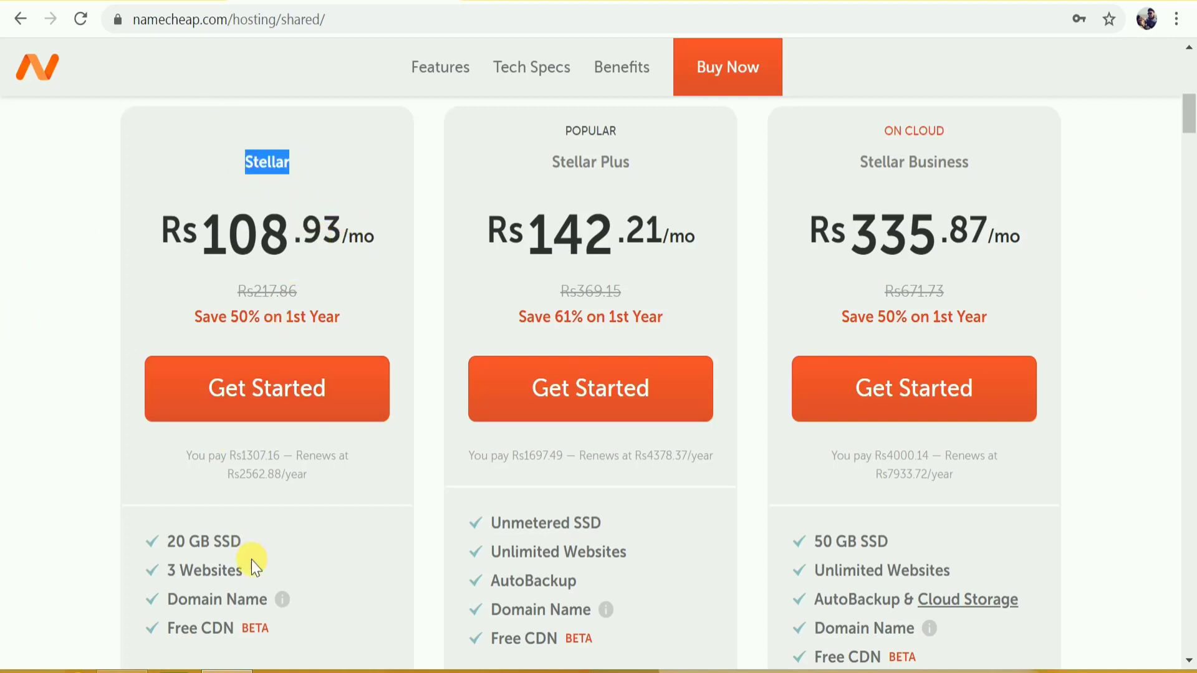
drag(177, 575, 245, 568)
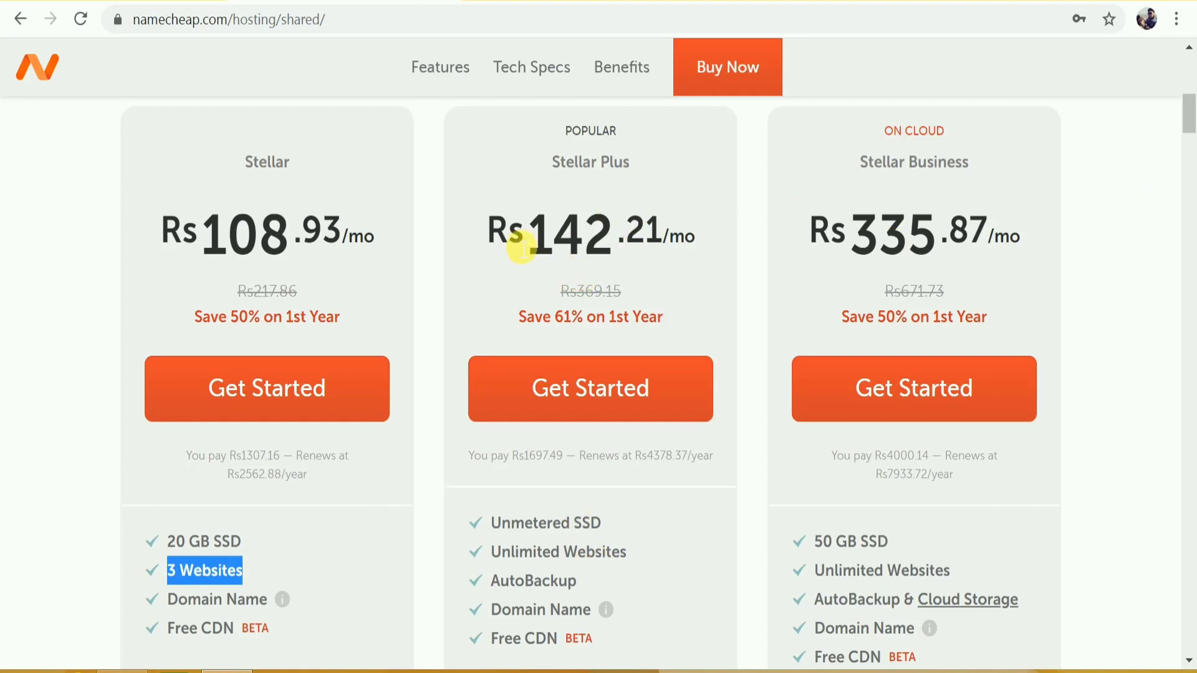
click(549, 159)
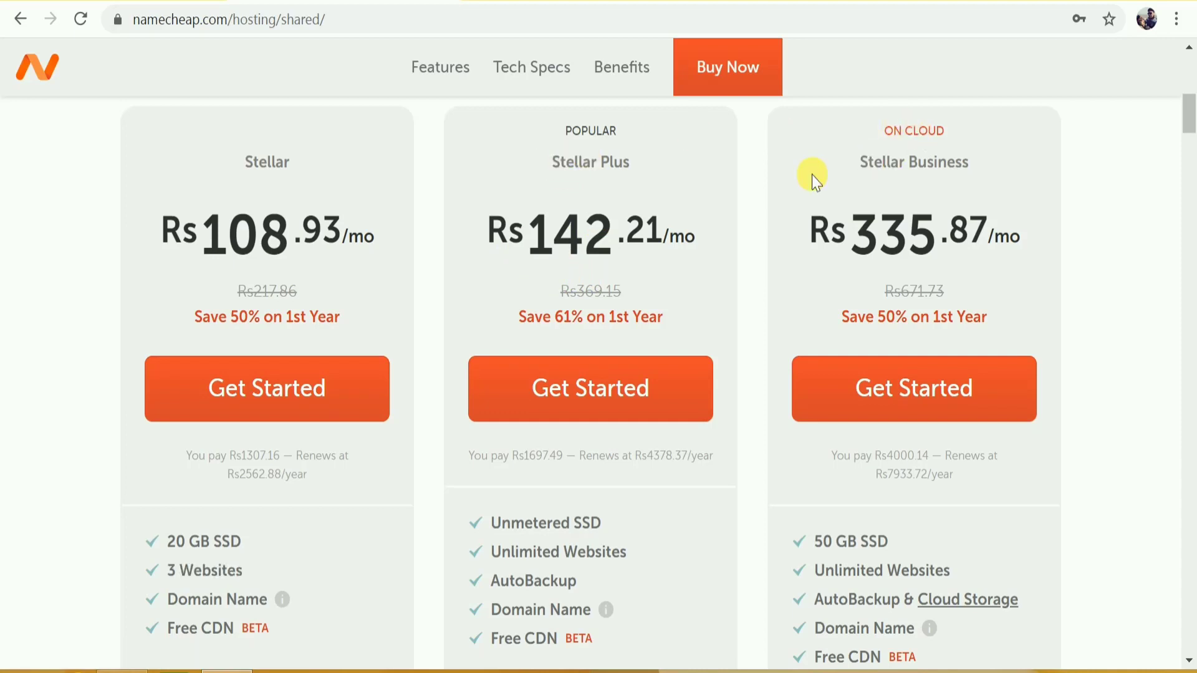
drag(807, 173, 1015, 149)
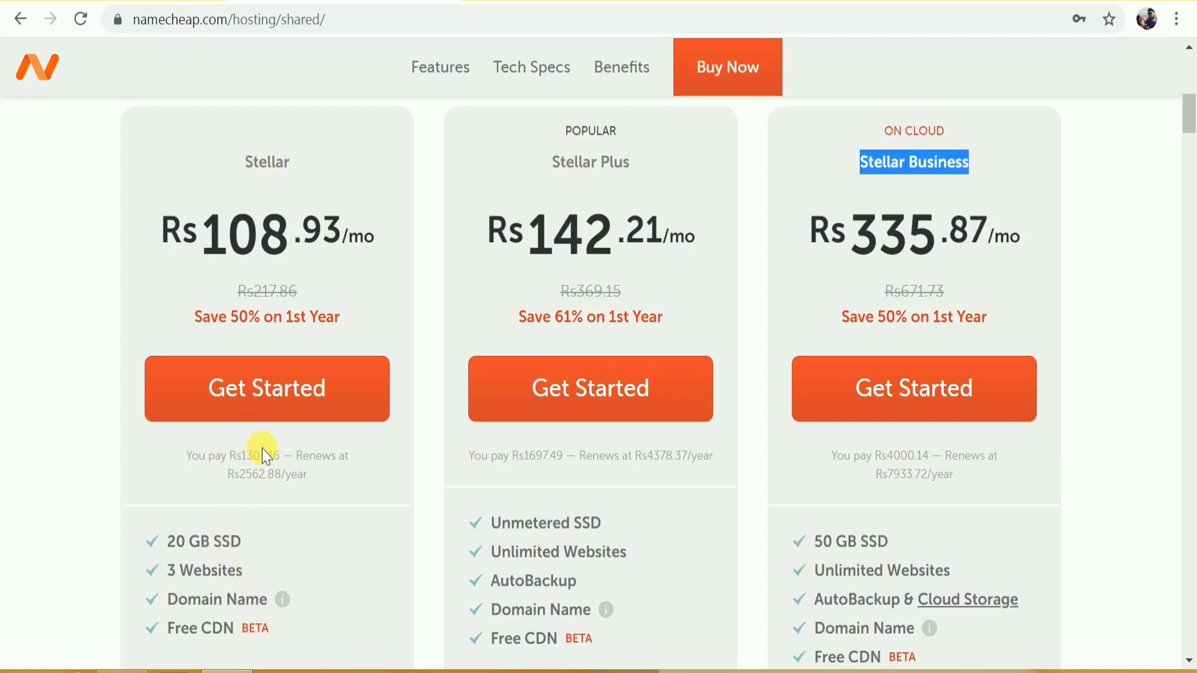
Start ordering the Stellar plan at Rs1307.16 per year.
double_click(261, 167)
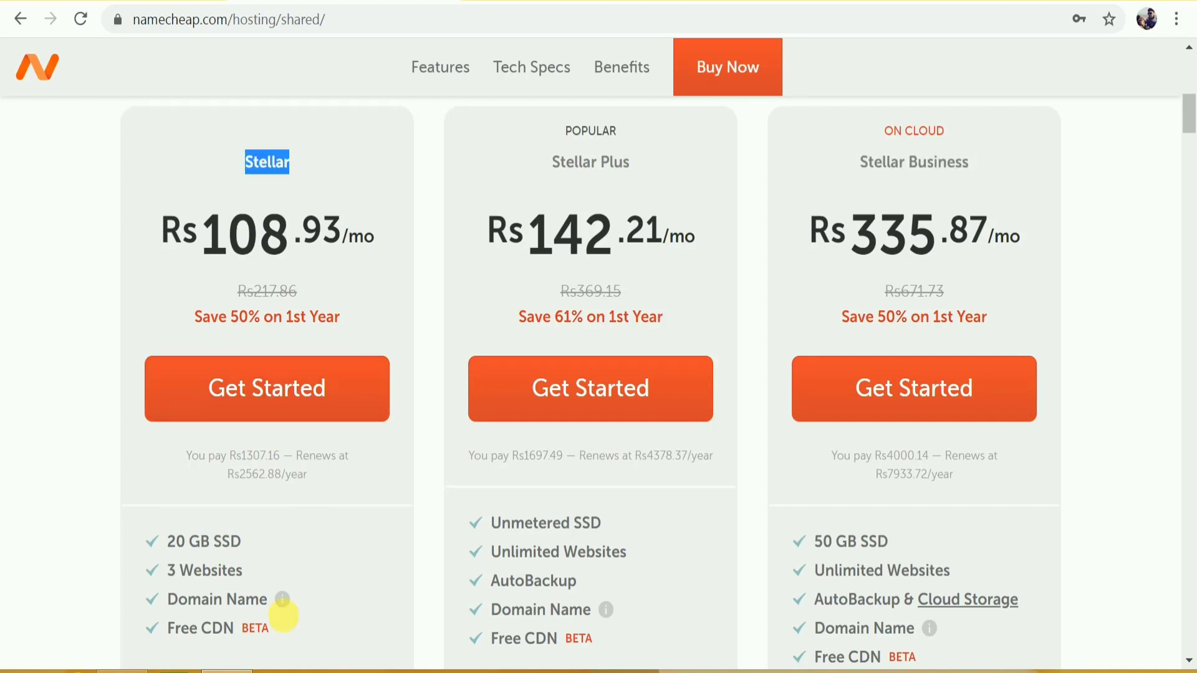
click(278, 540)
double_click(261, 456)
click(316, 402)
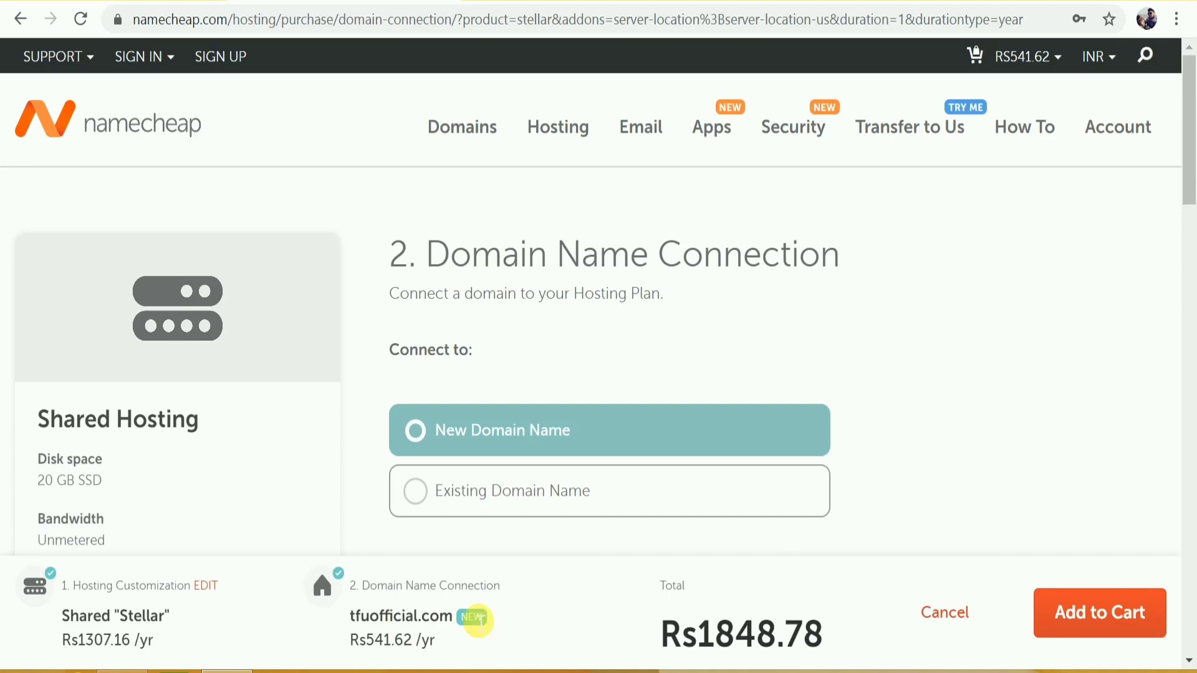
Add Stellar hosting and the tfuofficial.com domain to the cart, noting the Rs1,848.78 subtotal.
scroll(654, 548, down, 5)
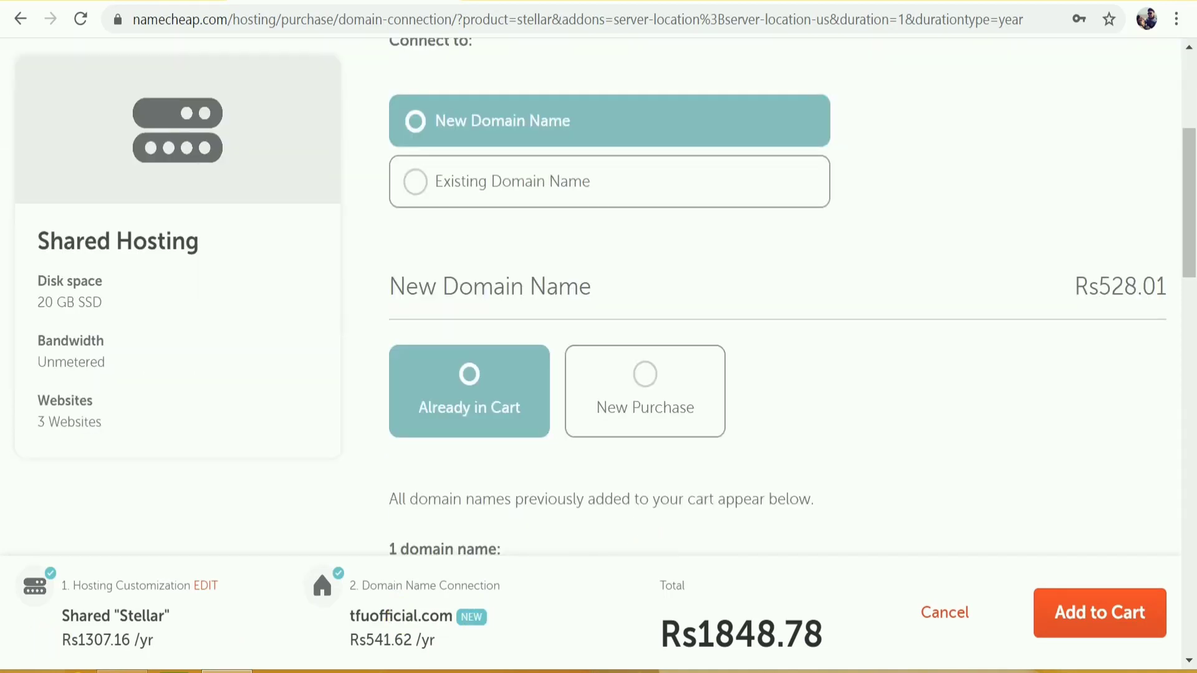
click(1129, 628)
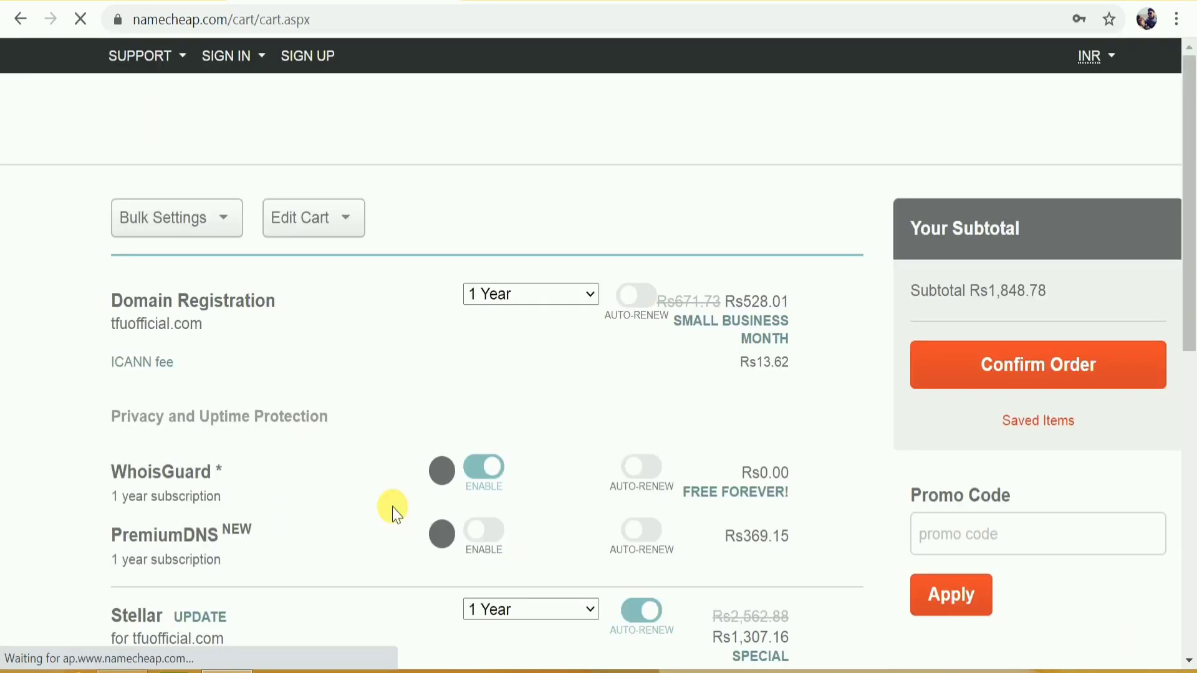
scroll(813, 477, down, 2)
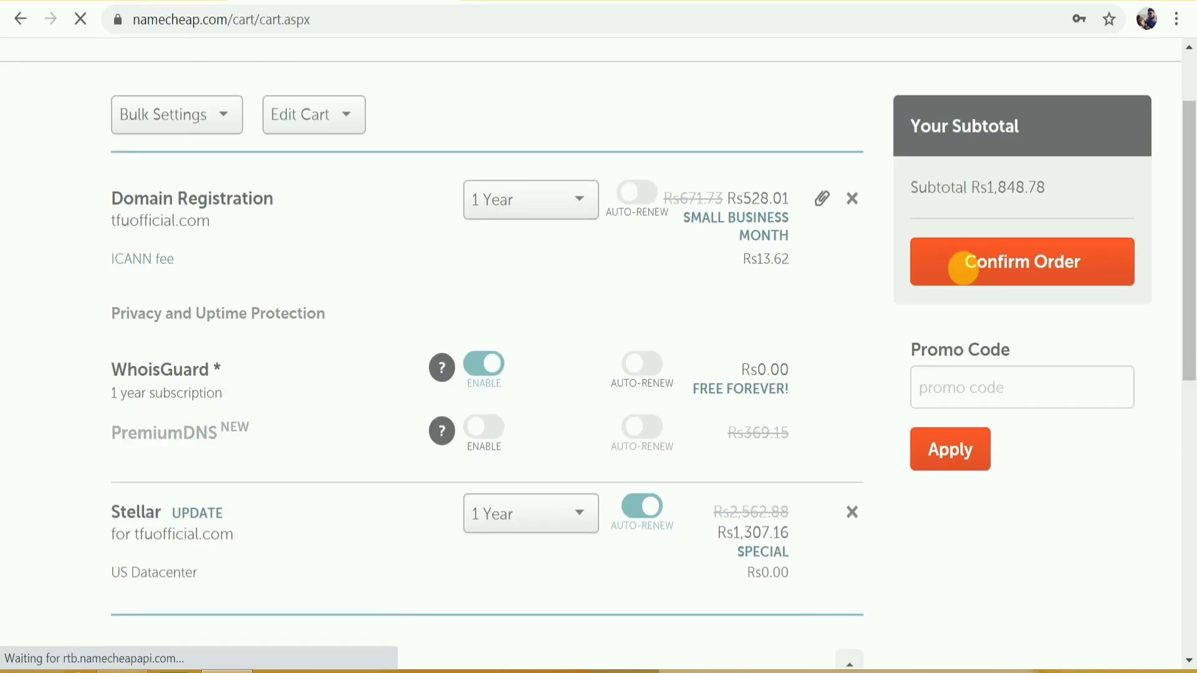
double_click(979, 201)
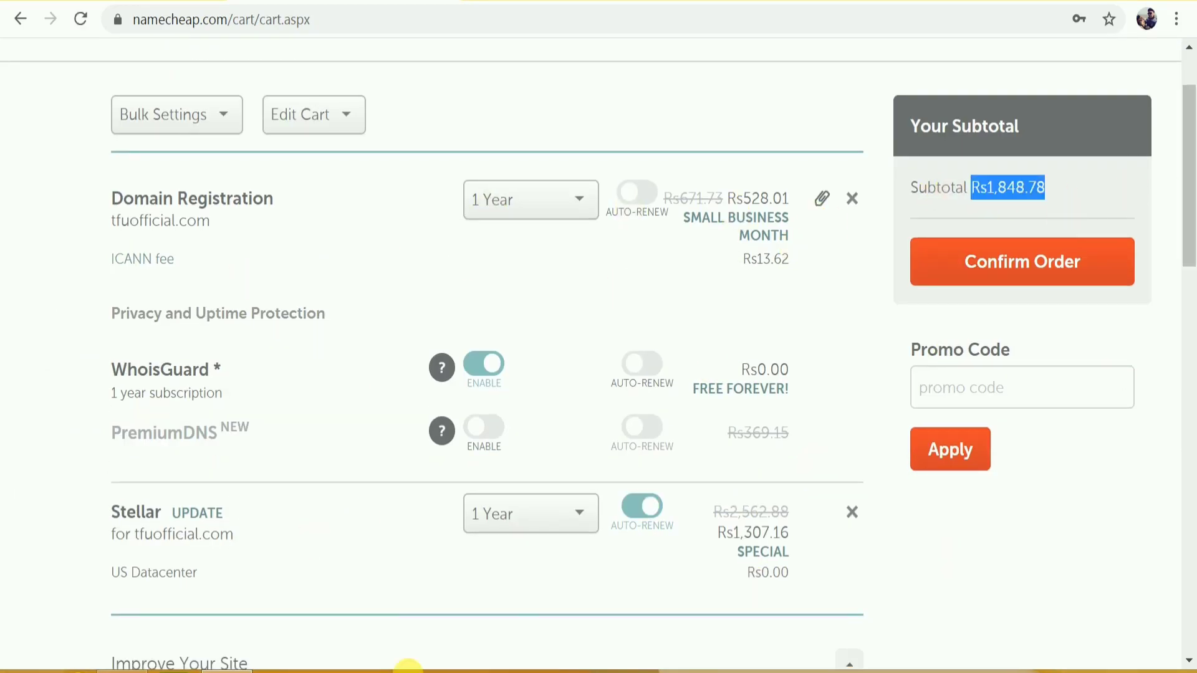
Review the cart items, including WhoisGuard privacy, and confirm the order.
scroll(533, 594, down, 2)
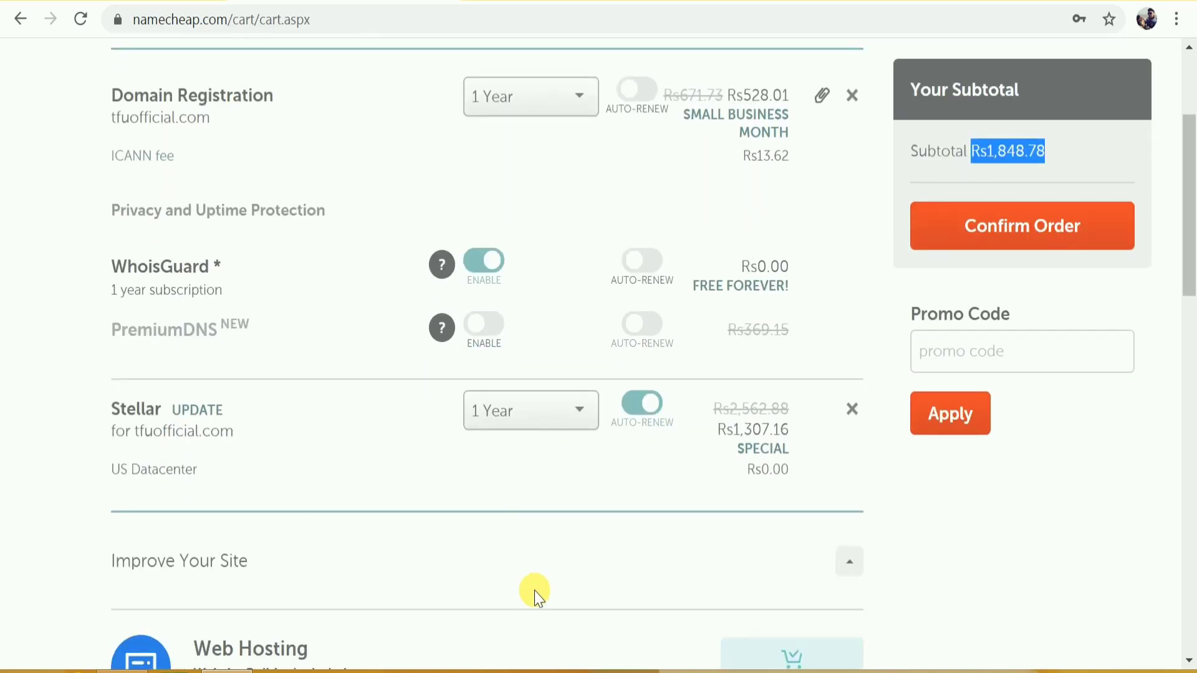
drag(110, 266, 239, 268)
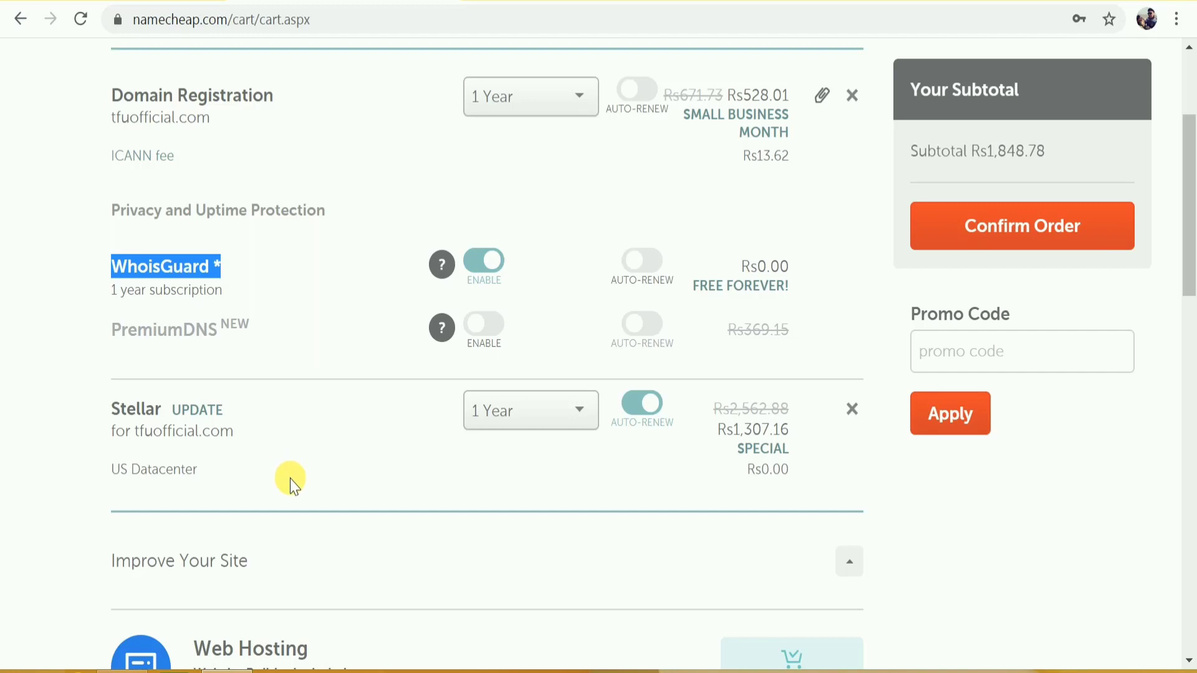
scroll(290, 480, up, 2)
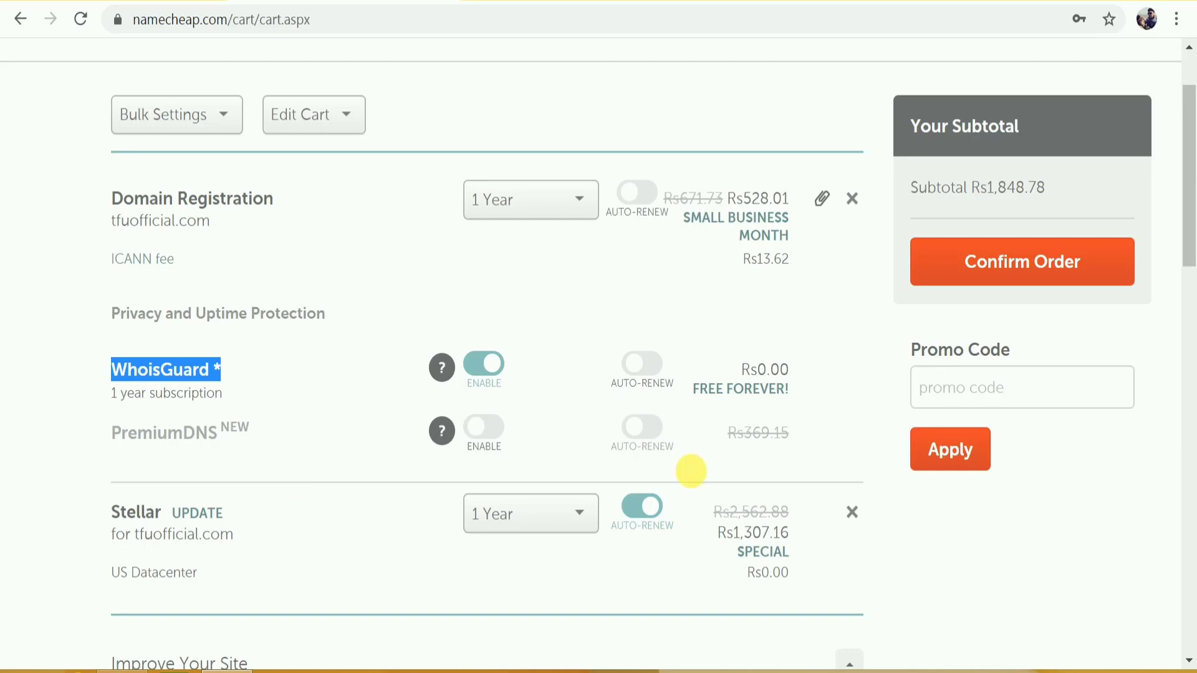
click(1116, 268)
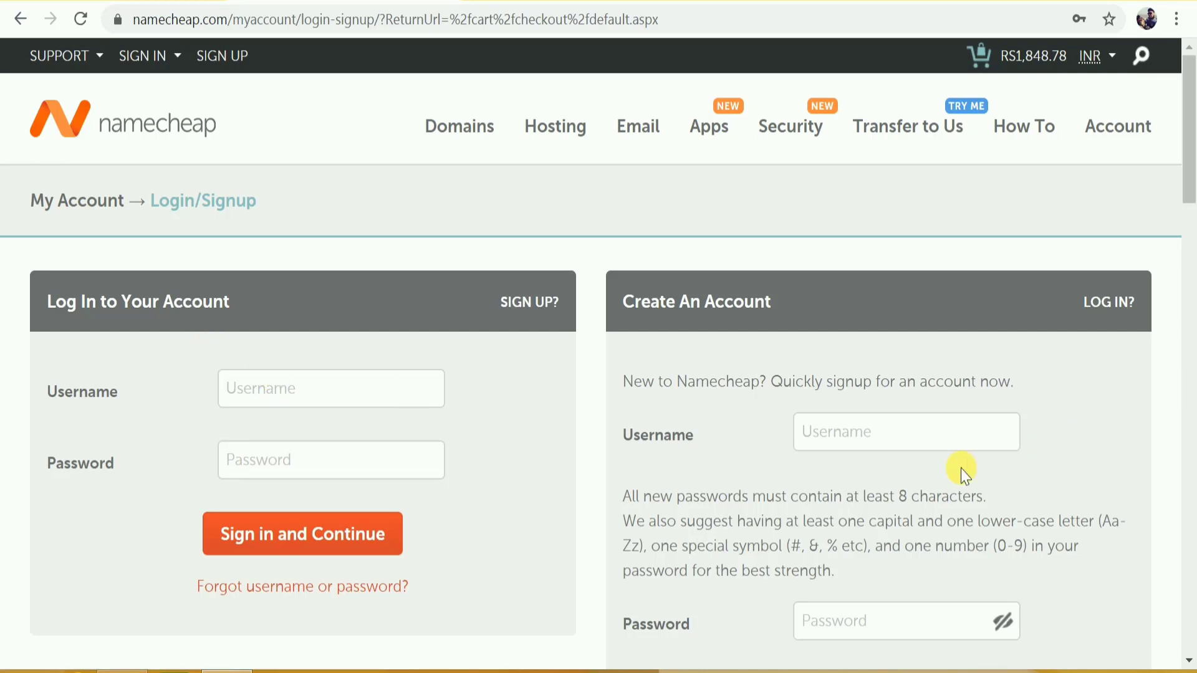
Sign in with the saved username and password, then choose Secure Card Payment.
scroll(960, 469, down, 3)
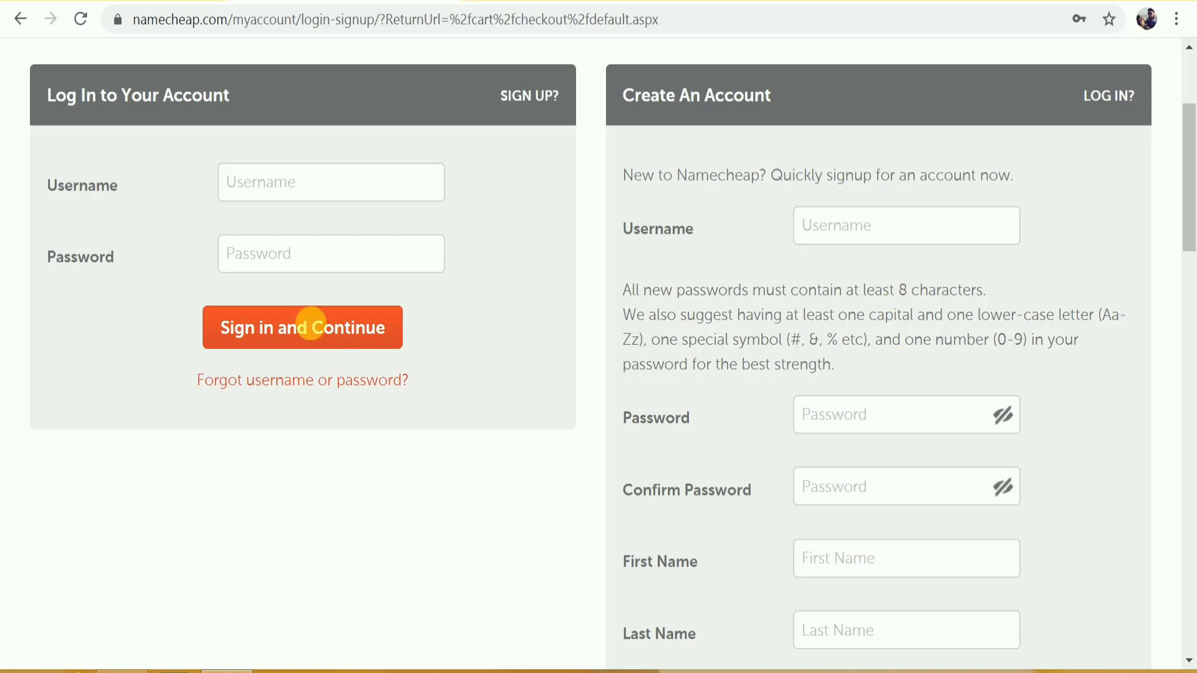
click(338, 177)
click(302, 221)
click(289, 262)
click(289, 302)
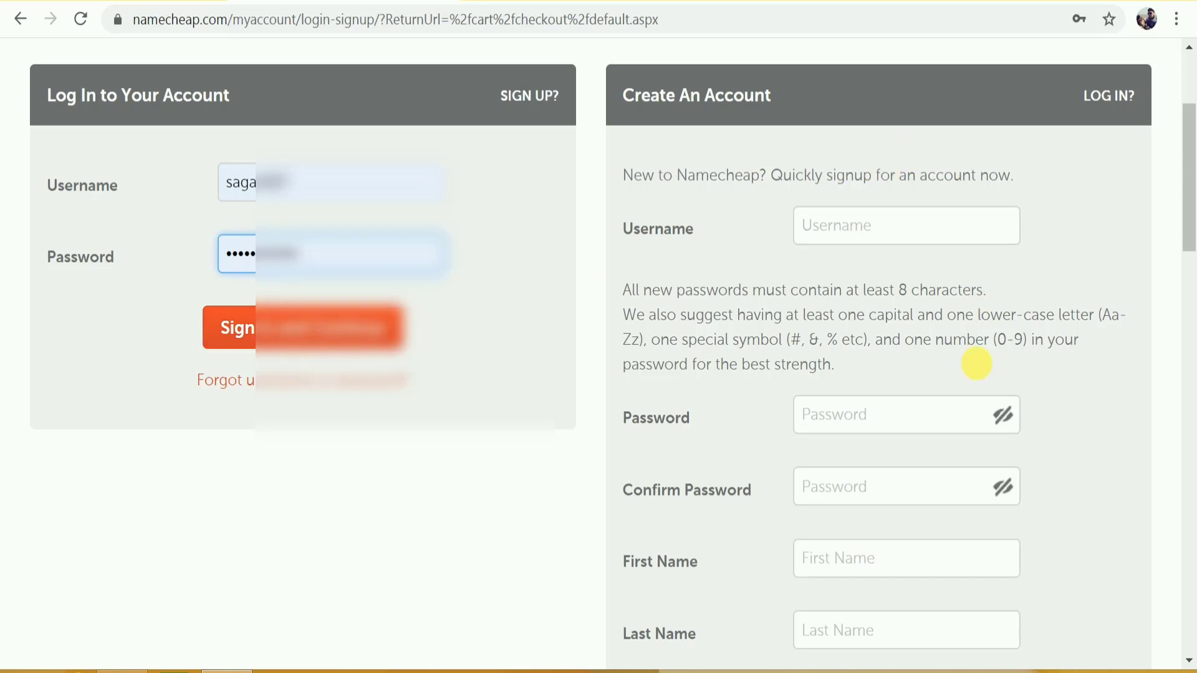
scroll(561, 375, up, 3)
click(281, 552)
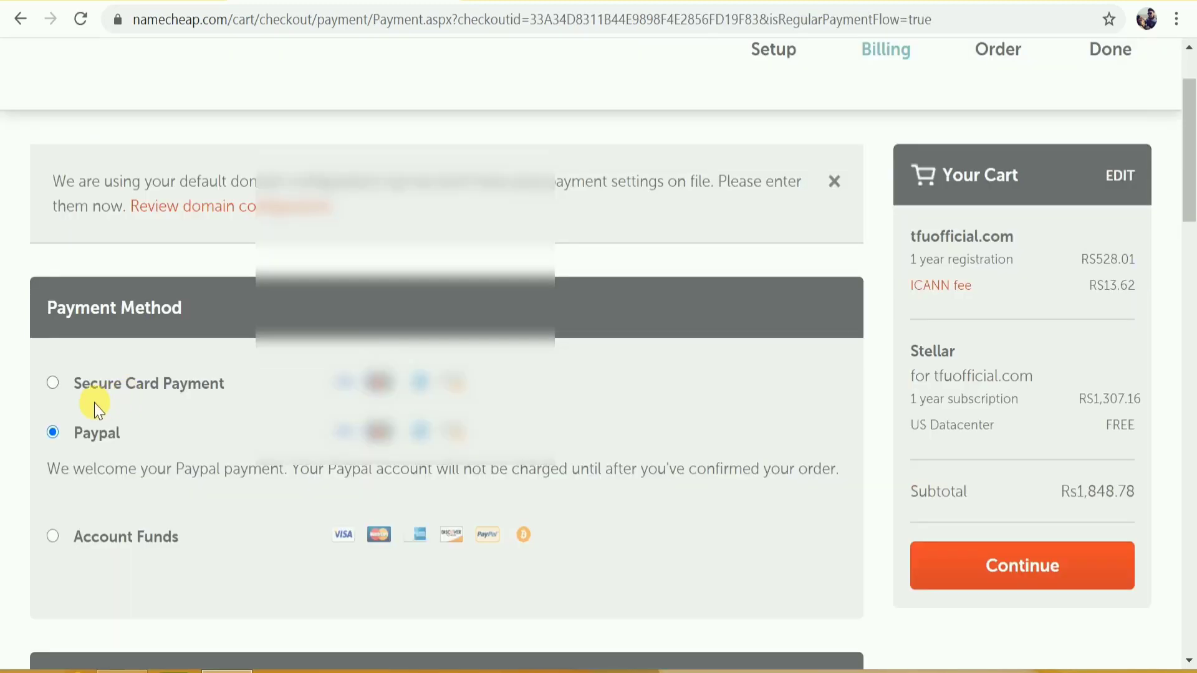
click(52, 382)
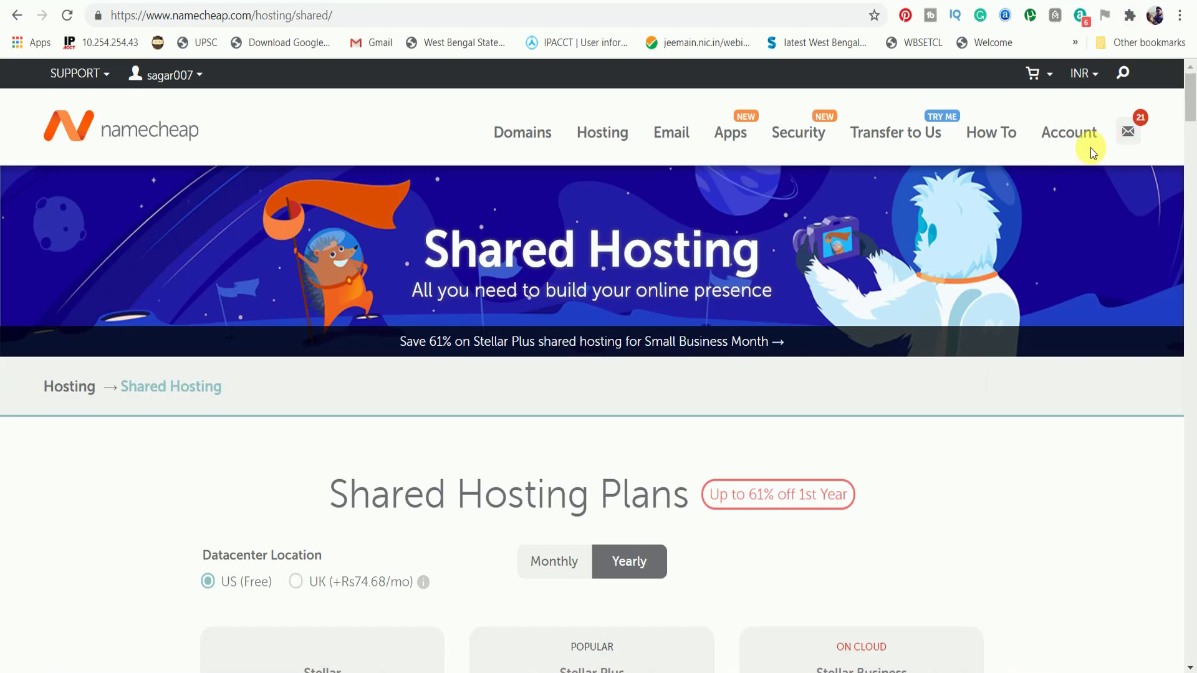
Go from the account dashboard to the full Domain List.
mouse_move(1090, 148)
click(1085, 184)
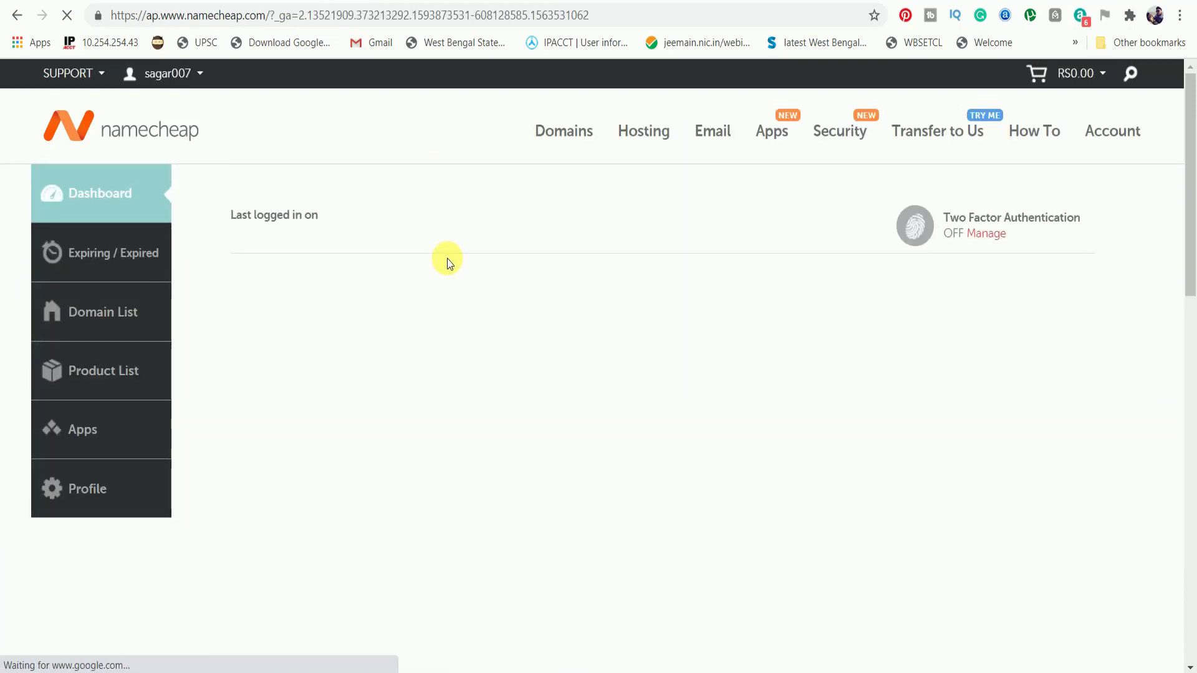
scroll(447, 258, down, 5)
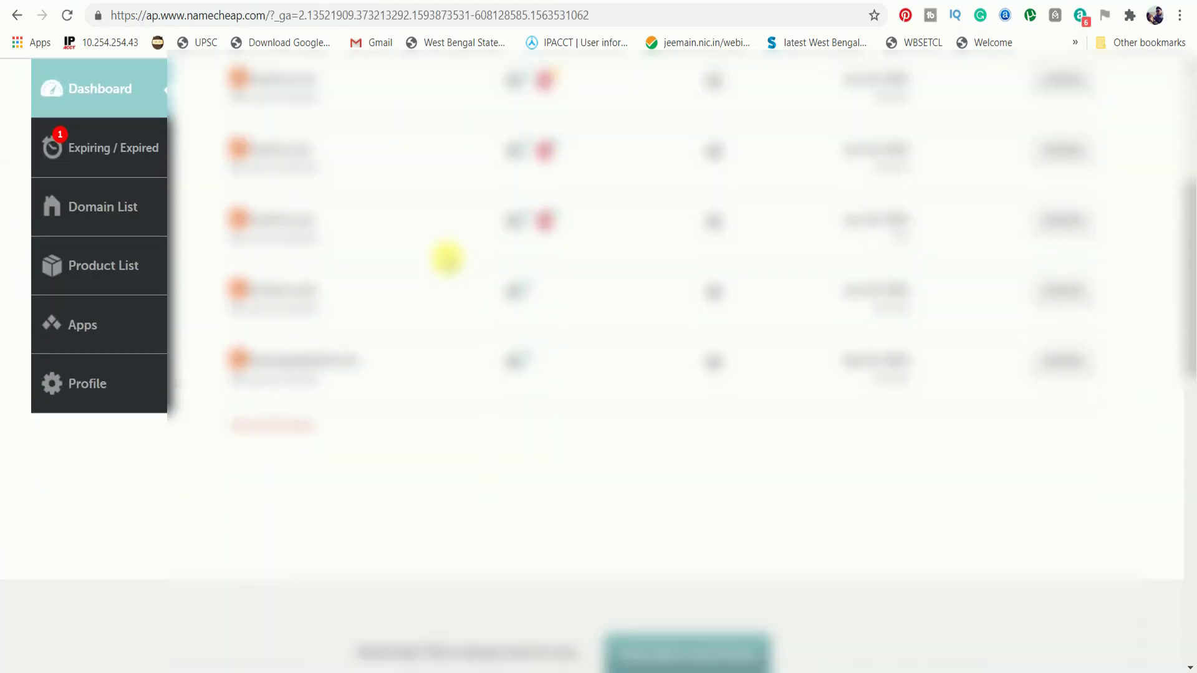
scroll(447, 258, up, 2)
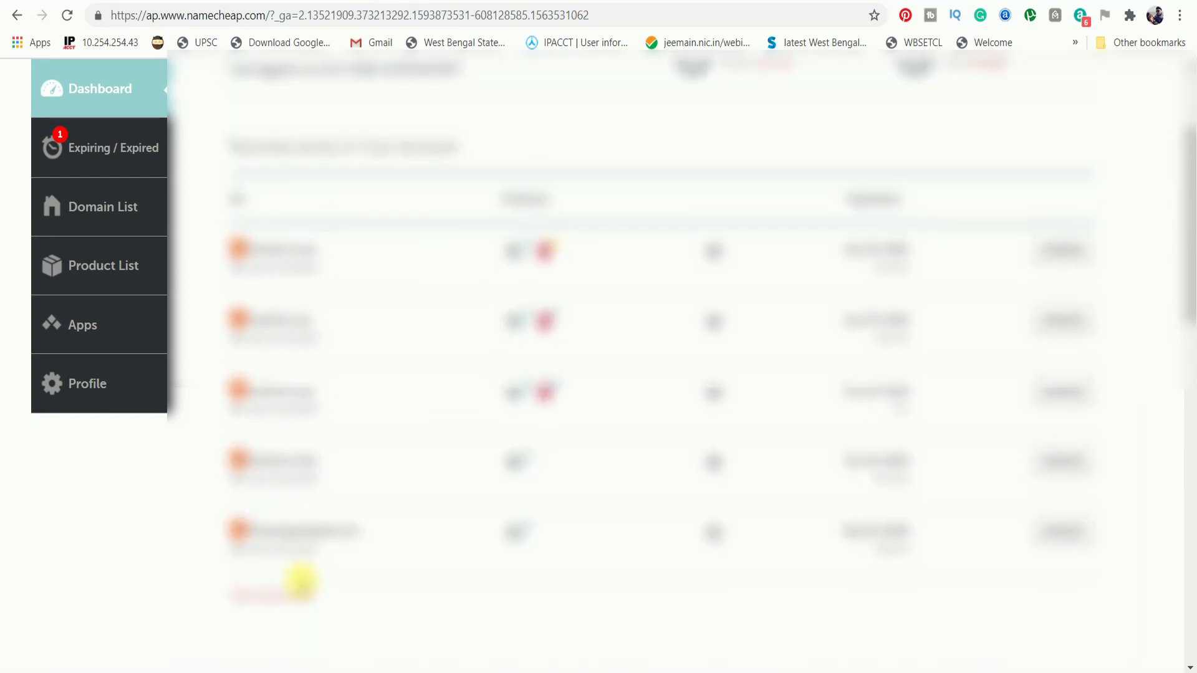
click(299, 597)
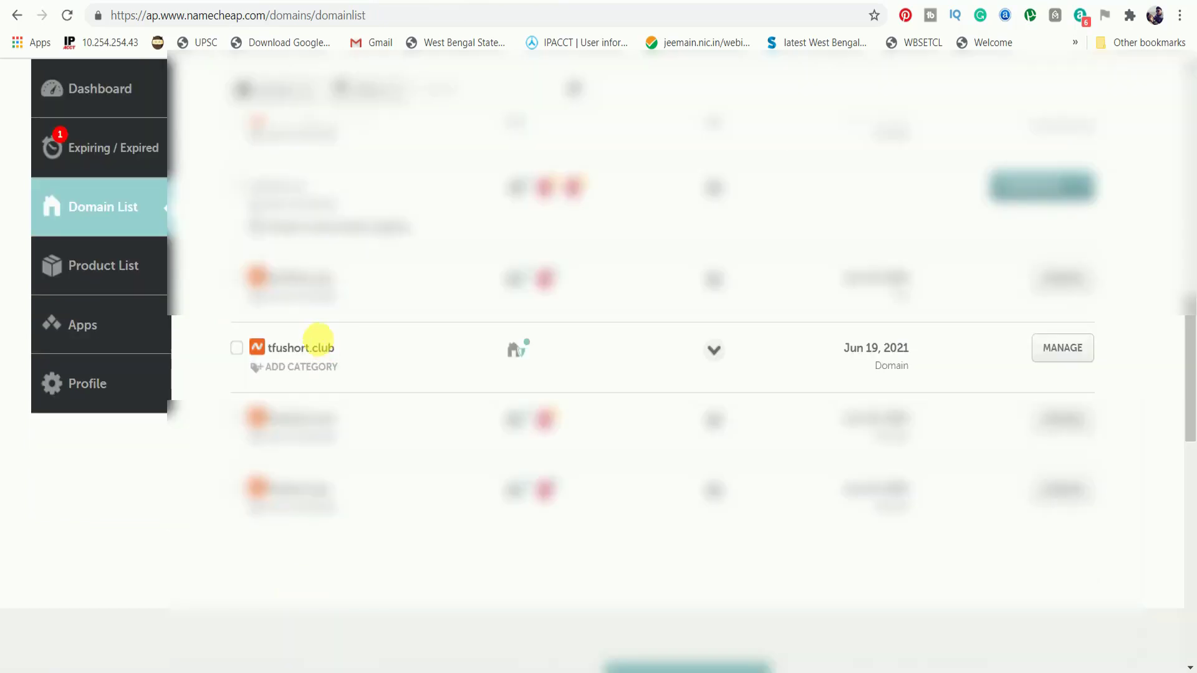
Find tfushort.club in the list and open its Manage page.
scroll(302, 349, down, 3)
drag(269, 348, 340, 346)
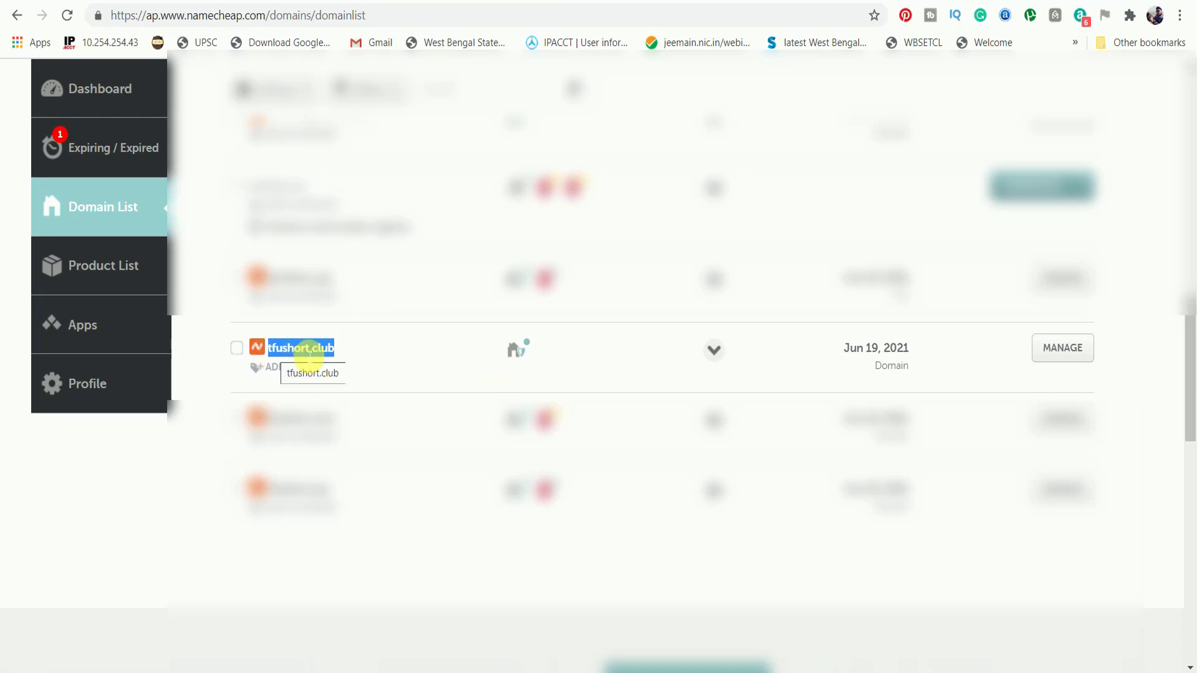
click(714, 350)
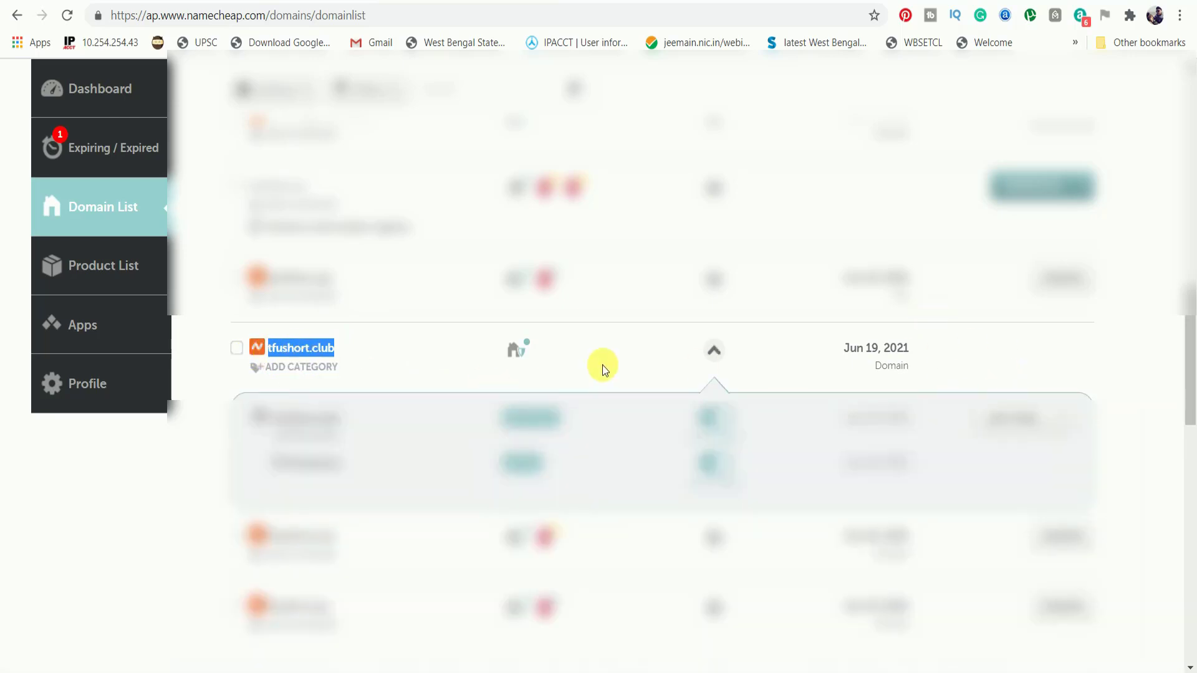
click(713, 350)
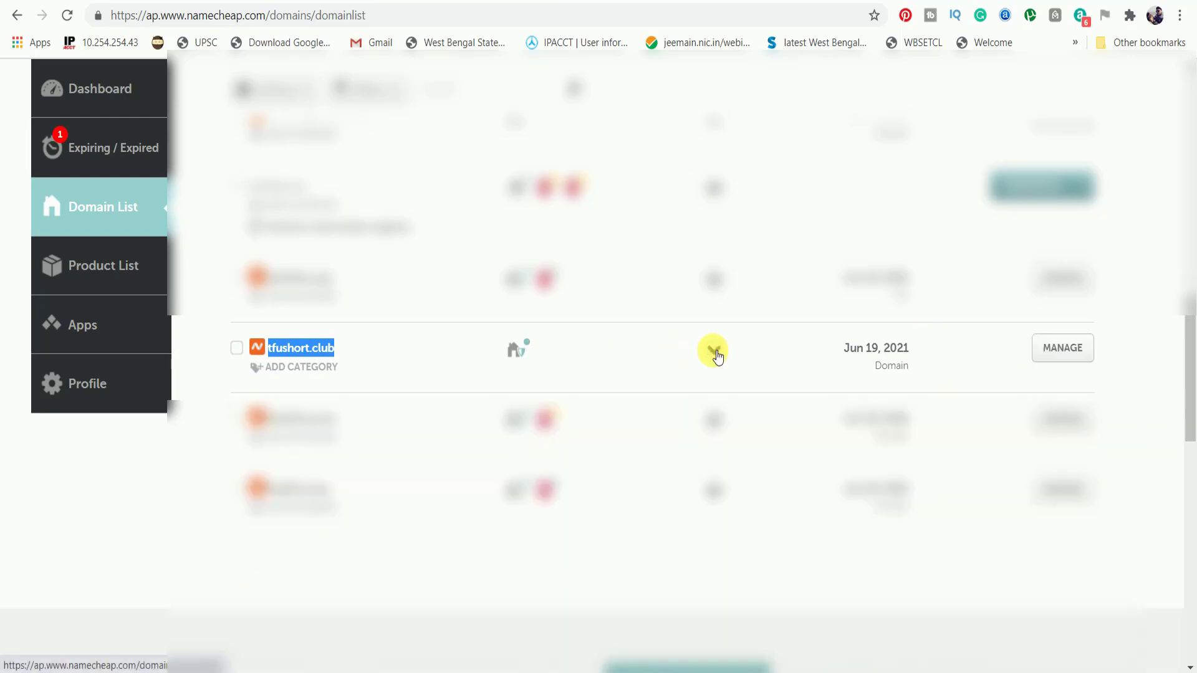
click(1086, 352)
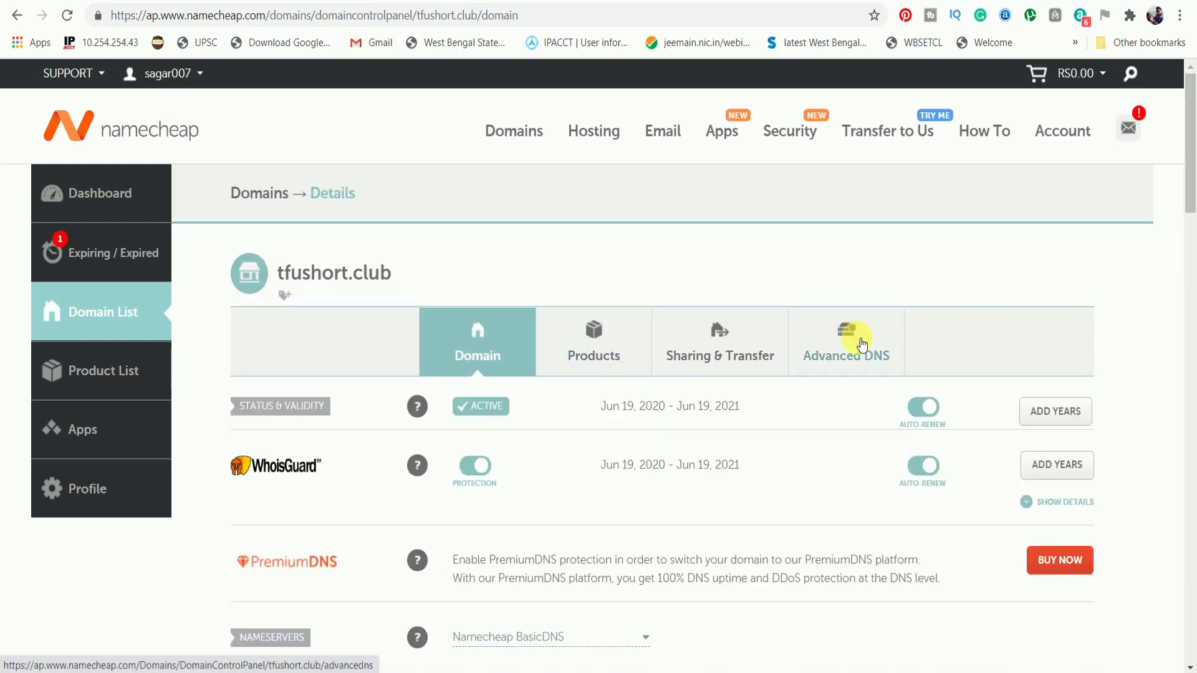
Set the tfushort.club nameservers to Namecheap Web Hosting DNS and save.
scroll(860, 460, down, 7)
scroll(800, 458, up, 2)
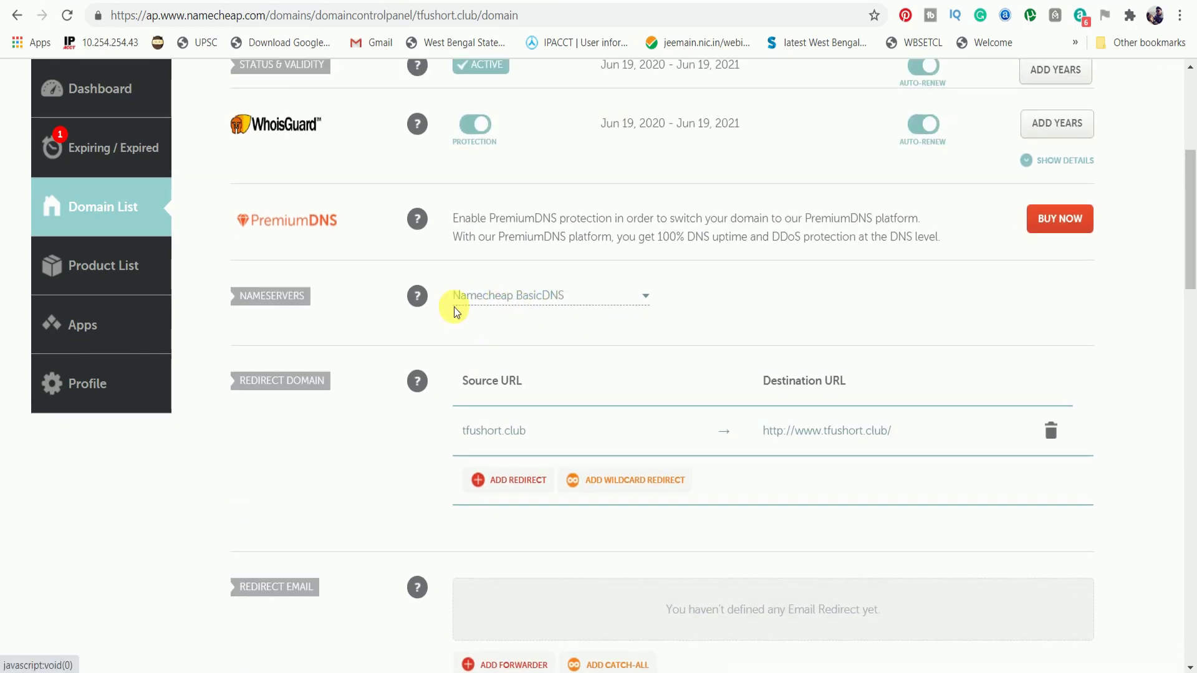
click(533, 300)
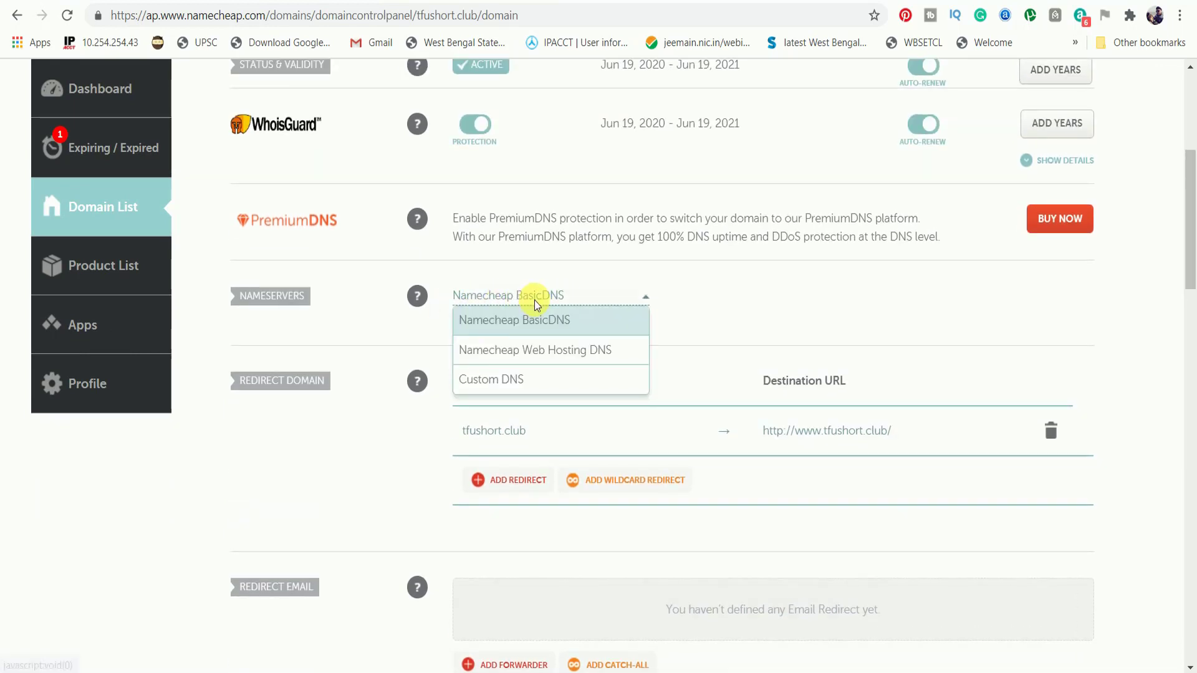
click(538, 357)
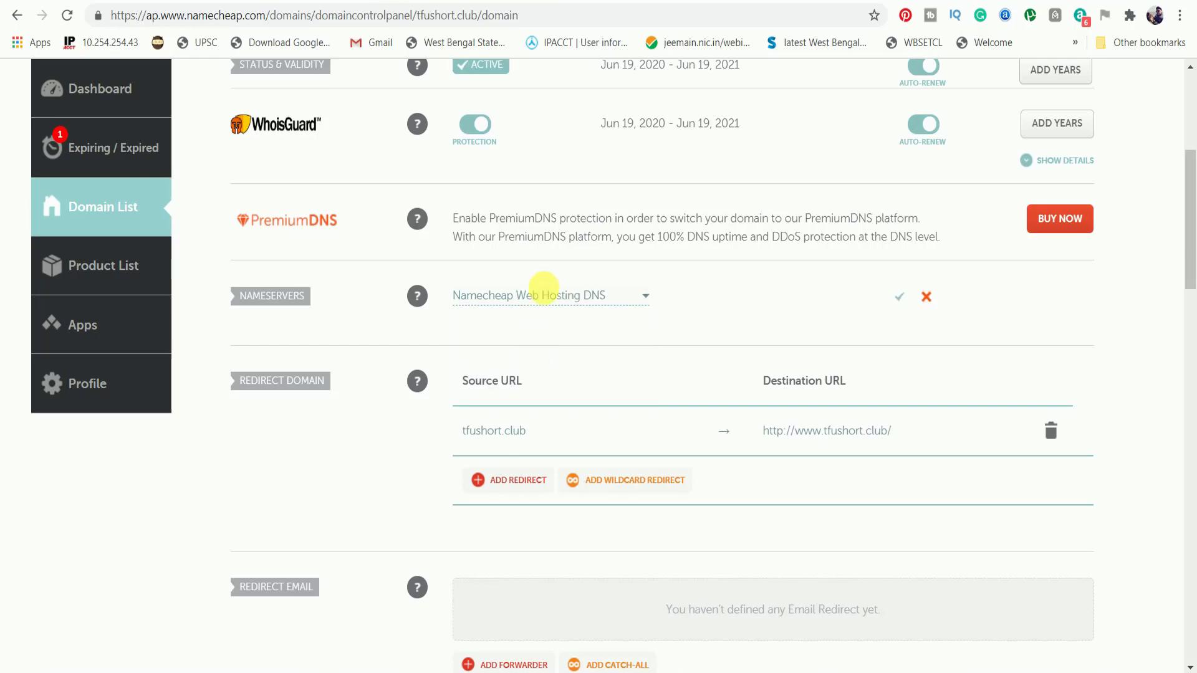
click(543, 293)
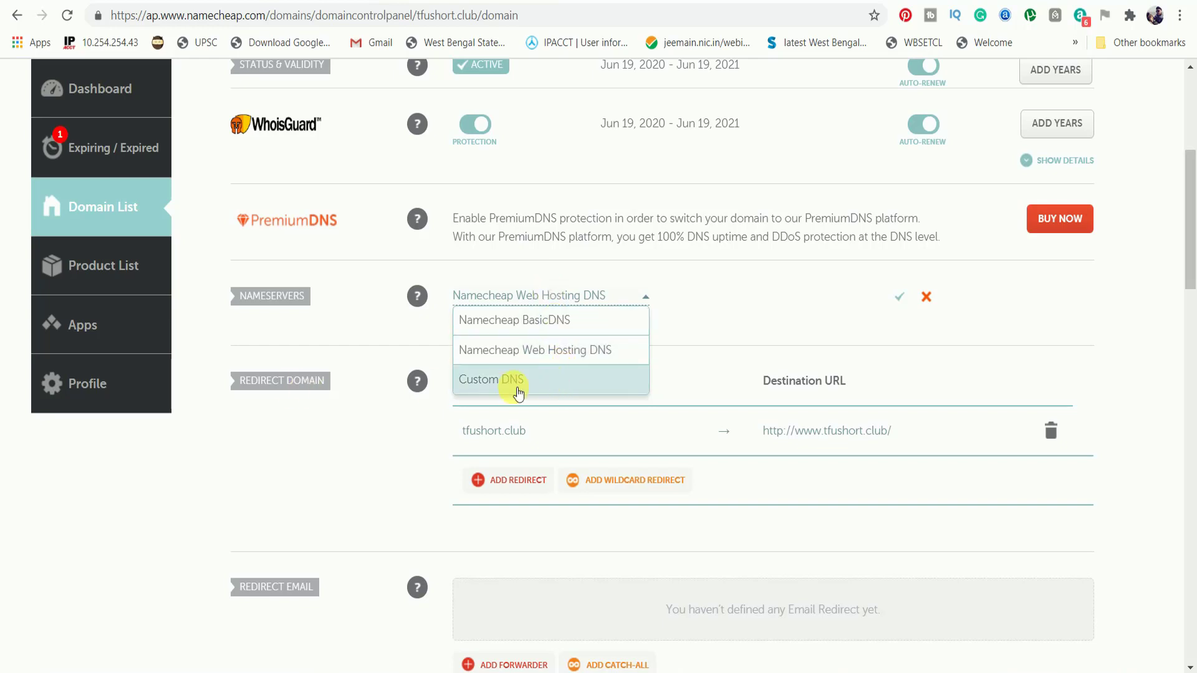
click(581, 352)
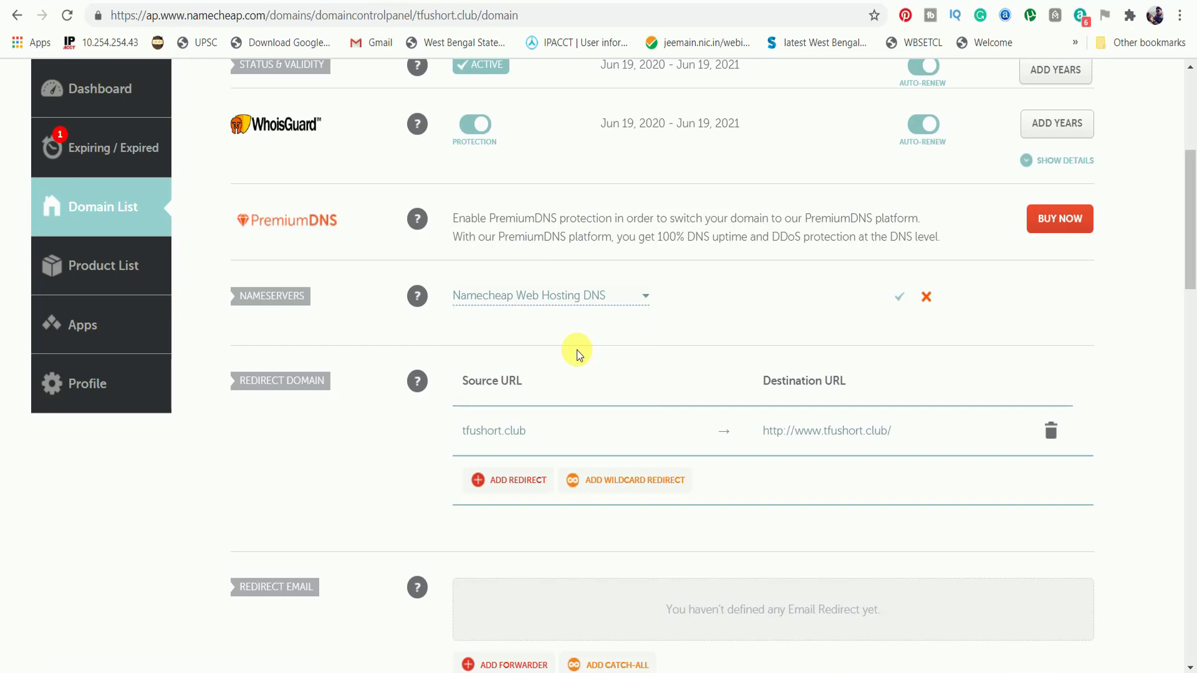
click(562, 298)
click(562, 298)
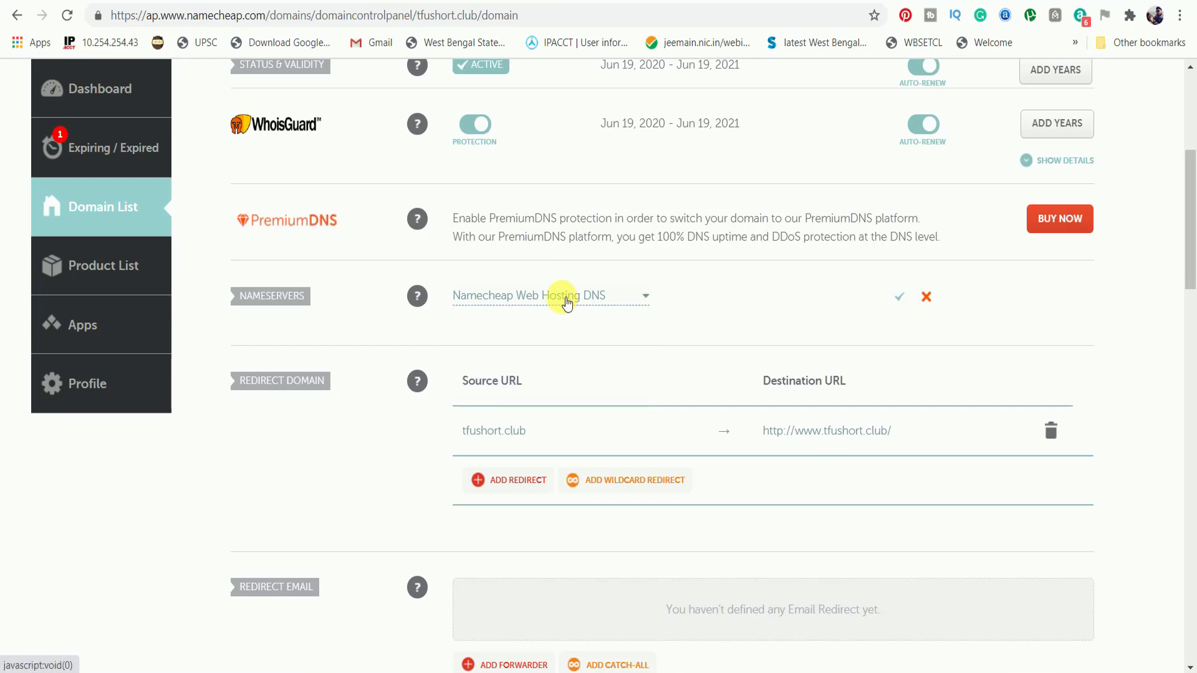
click(566, 298)
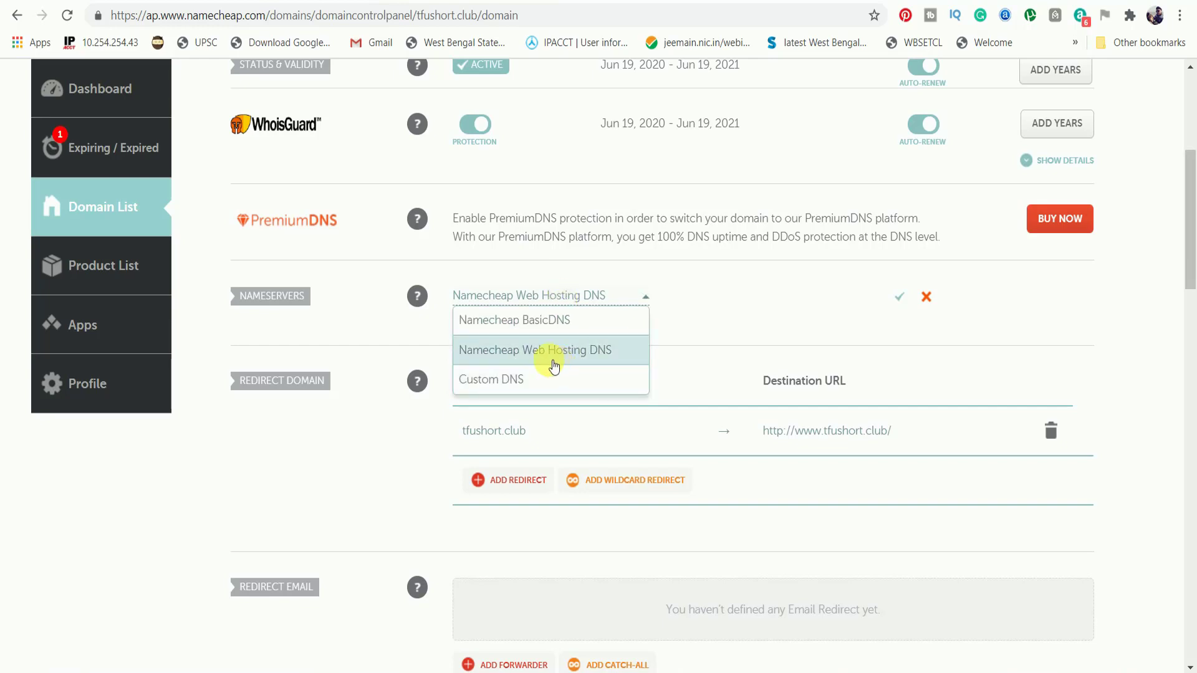
click(589, 351)
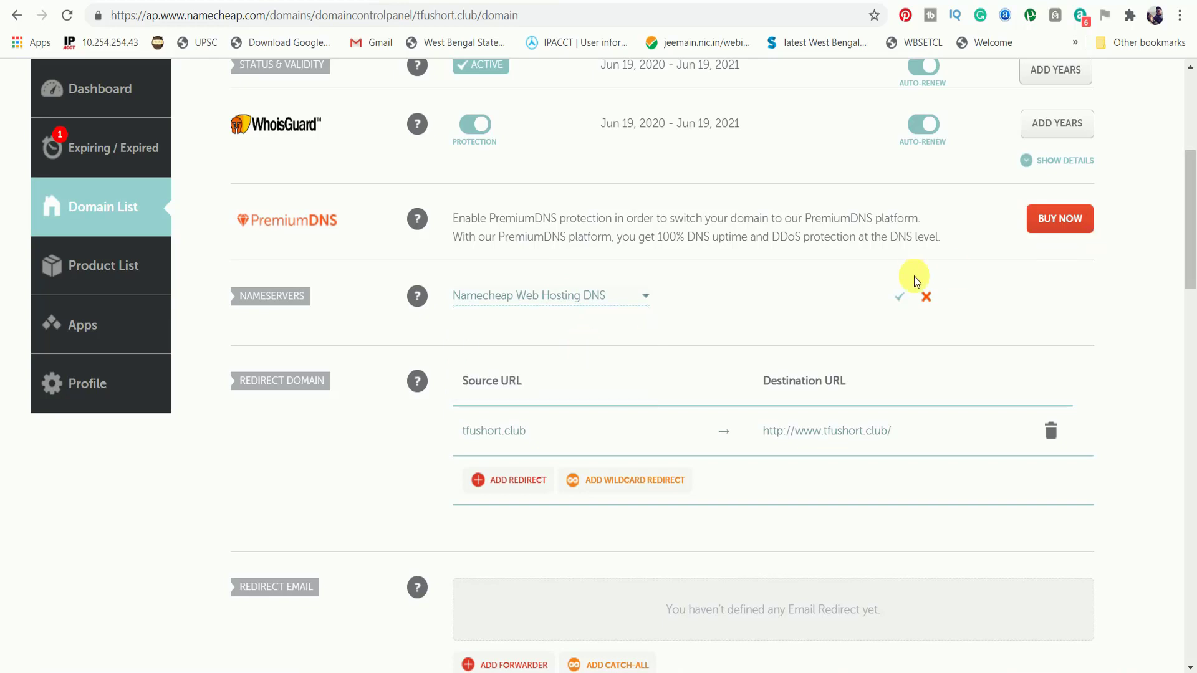
click(899, 298)
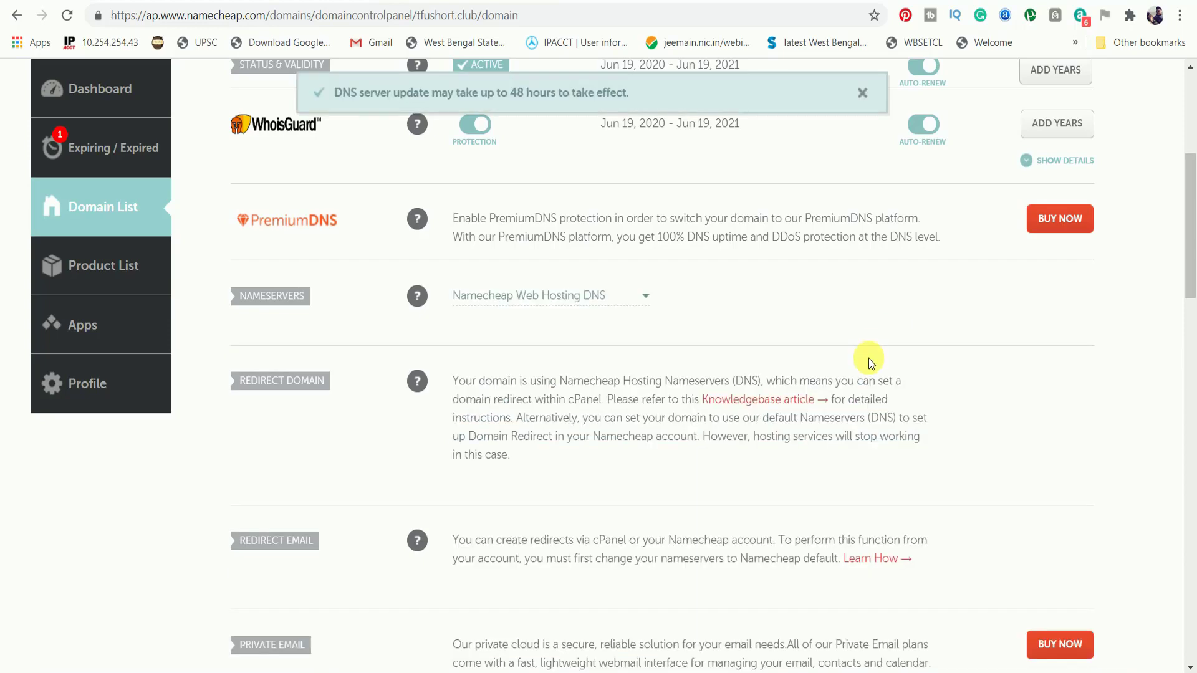
Verify the nameservers still show Namecheap Web Hosting DNS after saving.
scroll(869, 358, up, 1)
scroll(870, 380, up, 2)
scroll(563, 480, up, 1)
scroll(530, 436, down, 3)
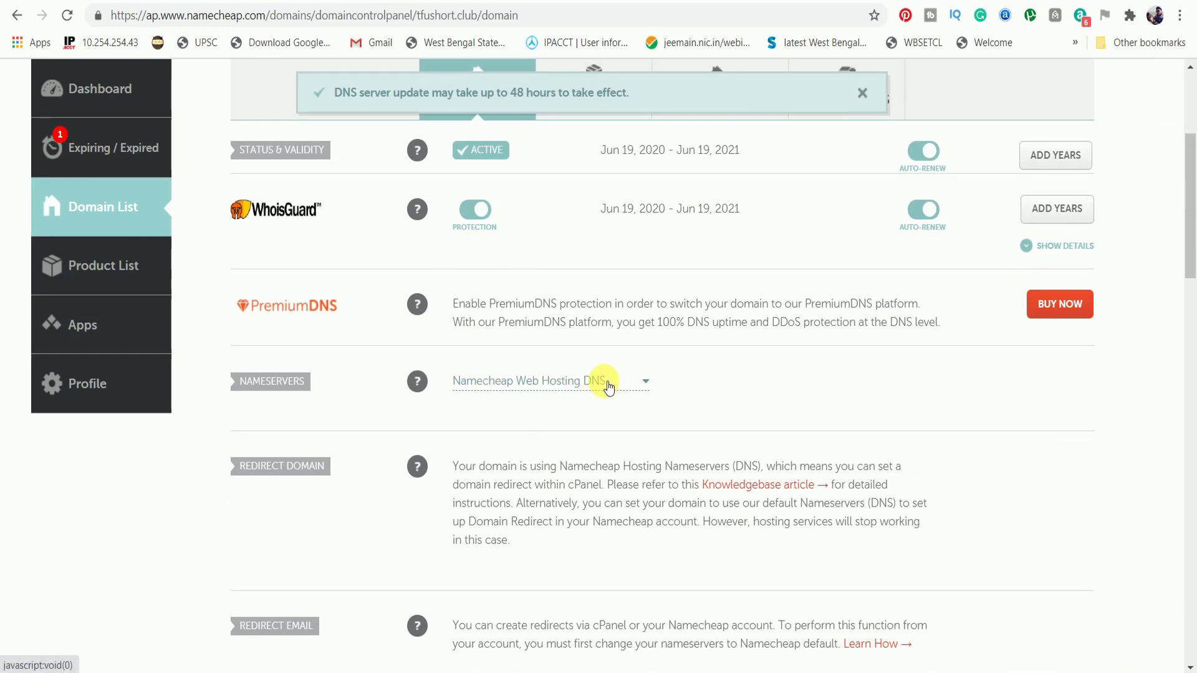
click(620, 390)
click(621, 391)
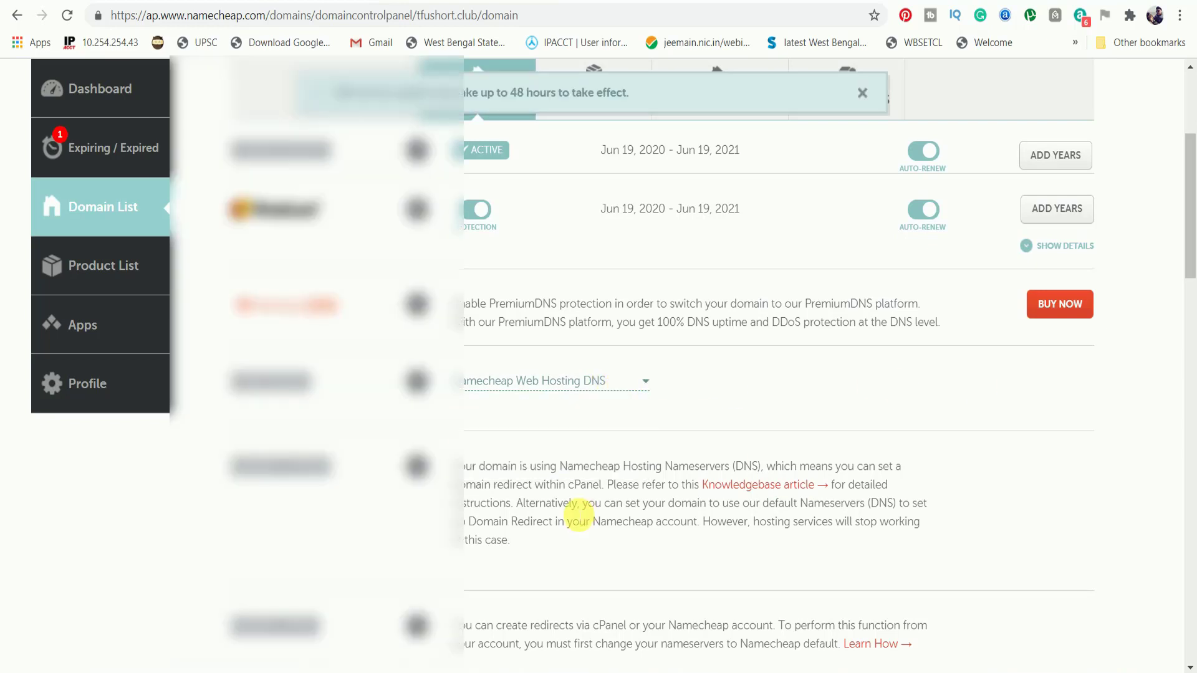
Open cPanel for the Stellar Plus hosting plan from the Domain List.
scroll(548, 399, up, 2)
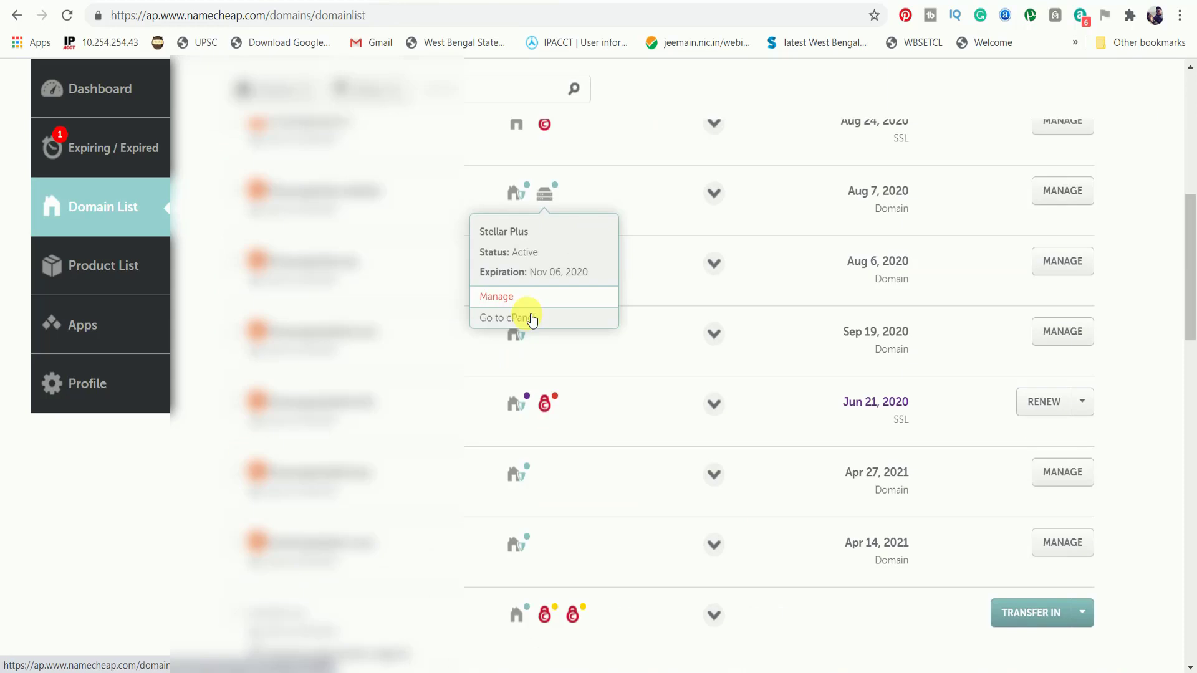
click(521, 318)
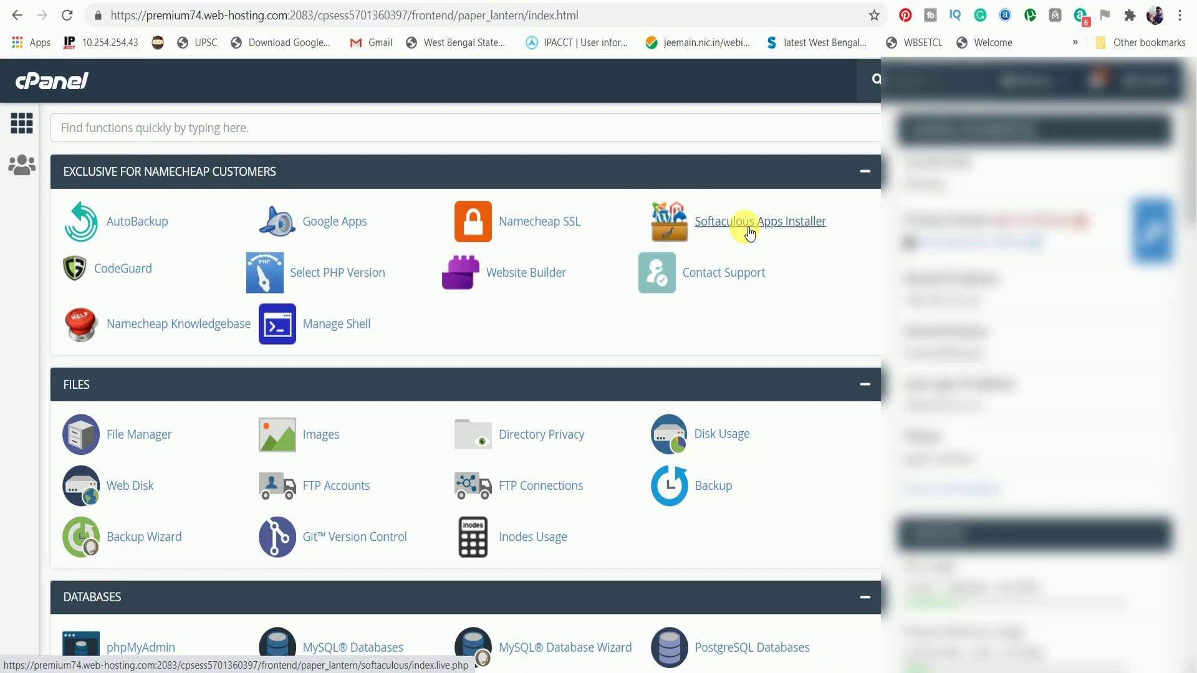
Start a WordPress install in Softaculous, keeping version 5.4.2.
click(750, 234)
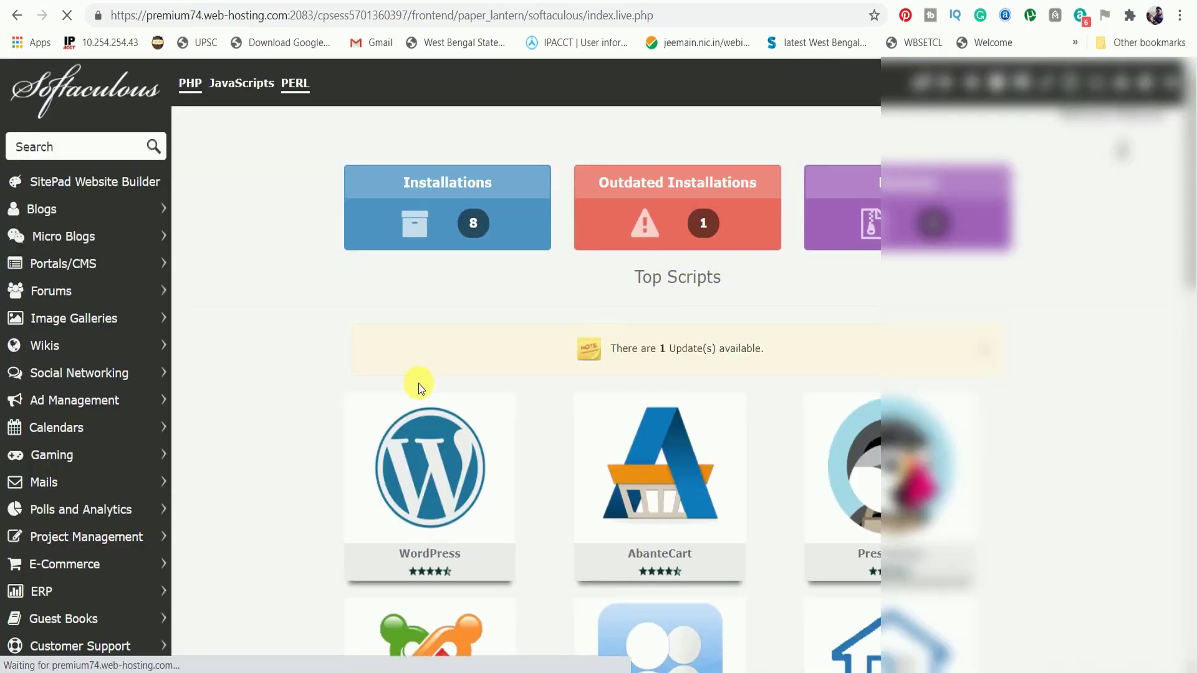
scroll(421, 403, down, 5)
scroll(424, 404, up, 1)
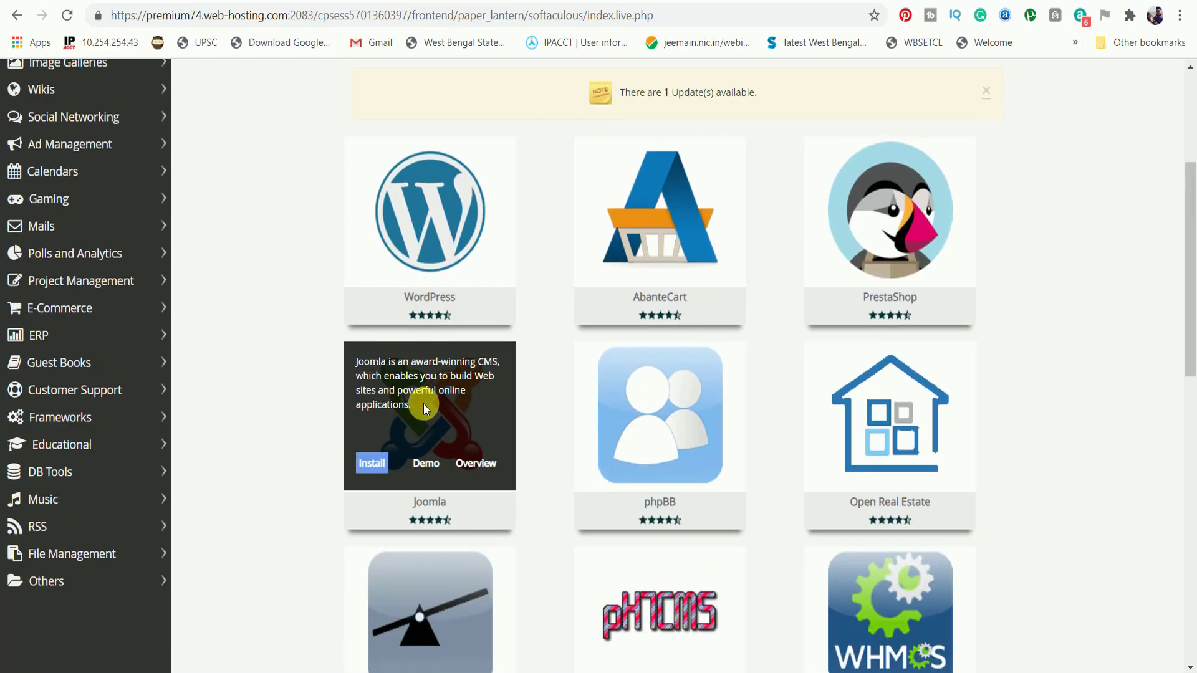
scroll(424, 404, up, 1)
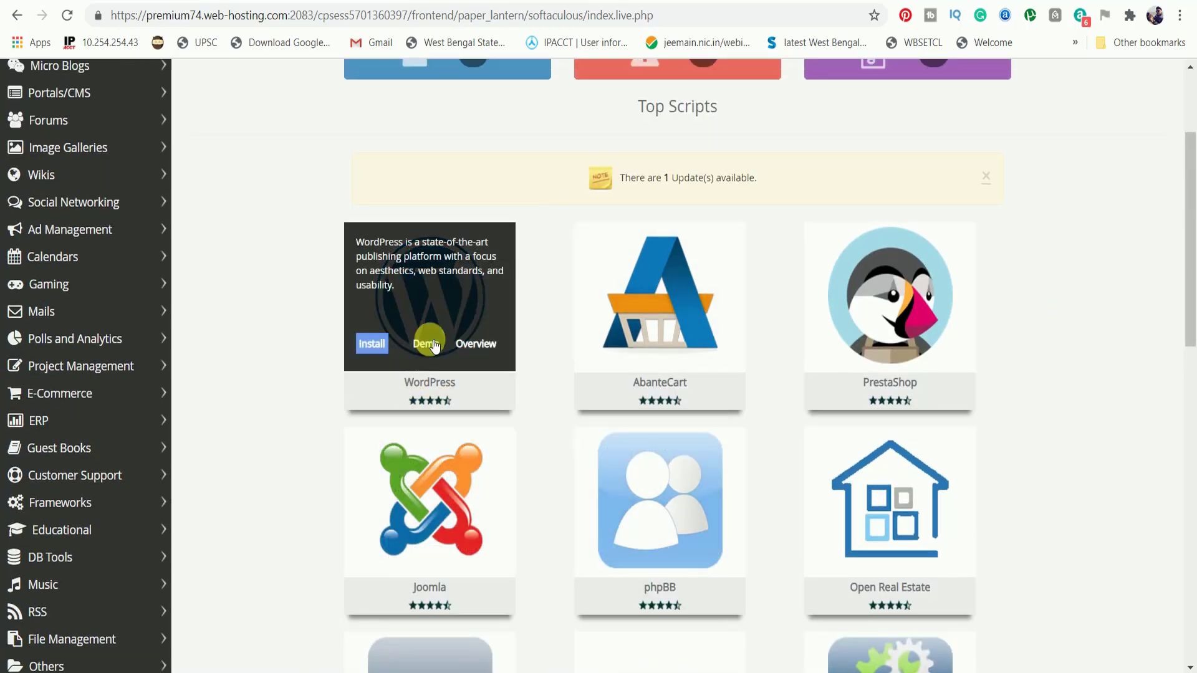
click(380, 353)
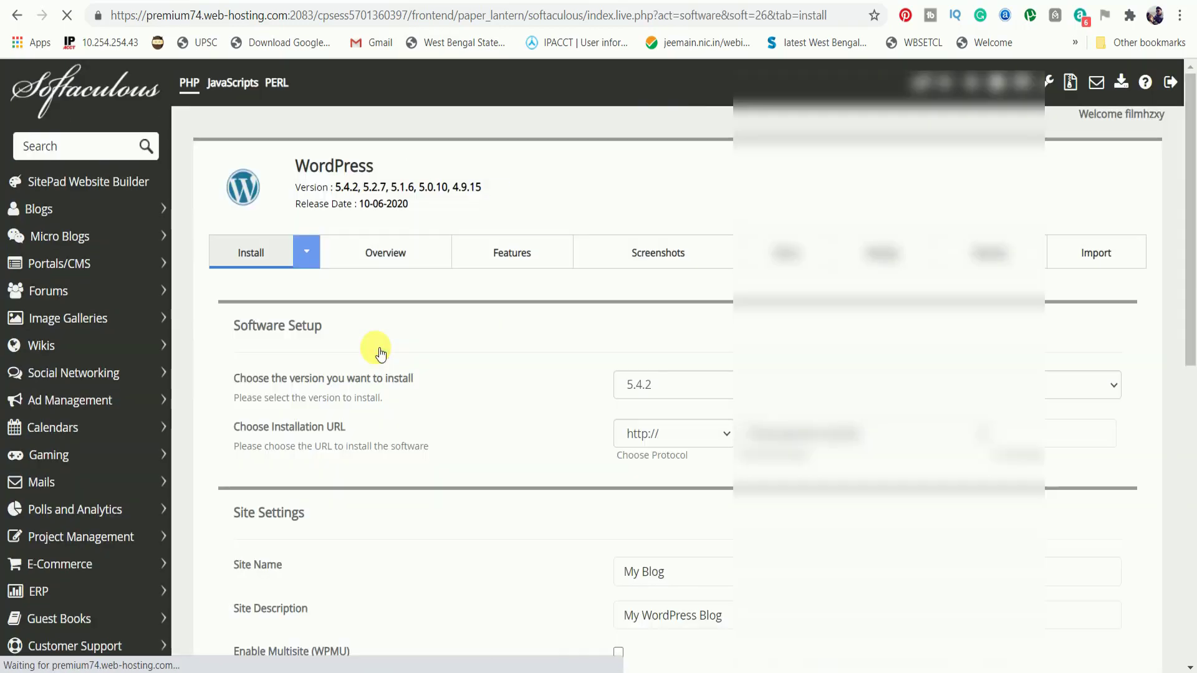
scroll(381, 356, down, 4)
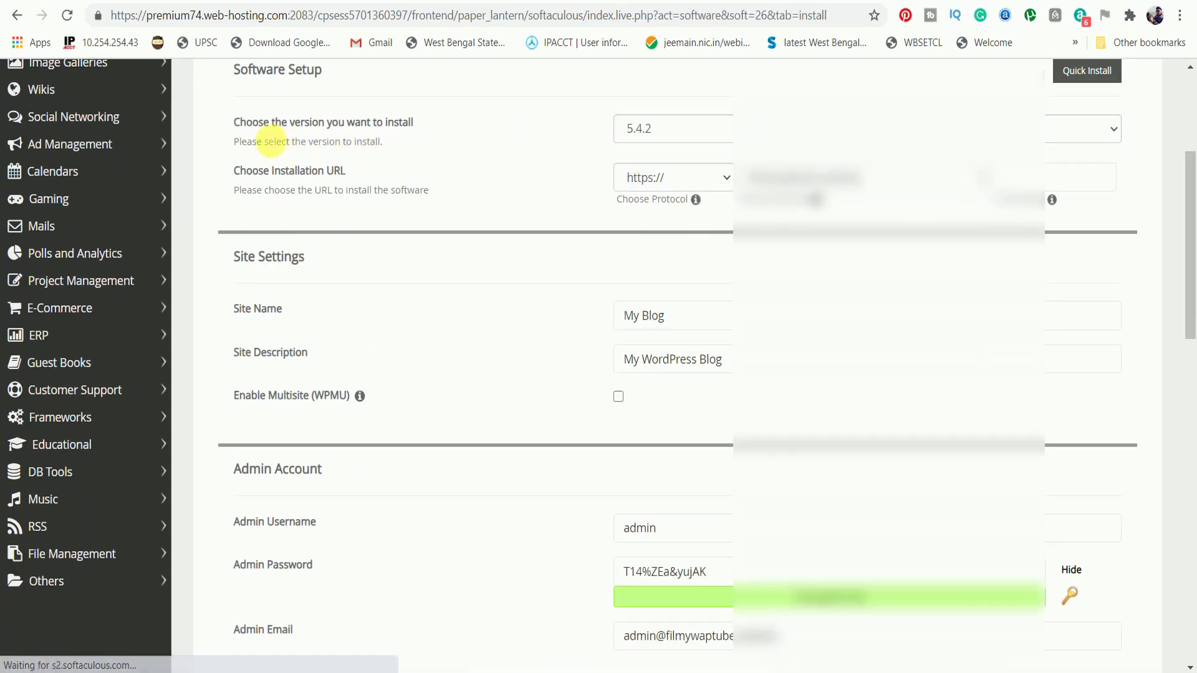
click(399, 131)
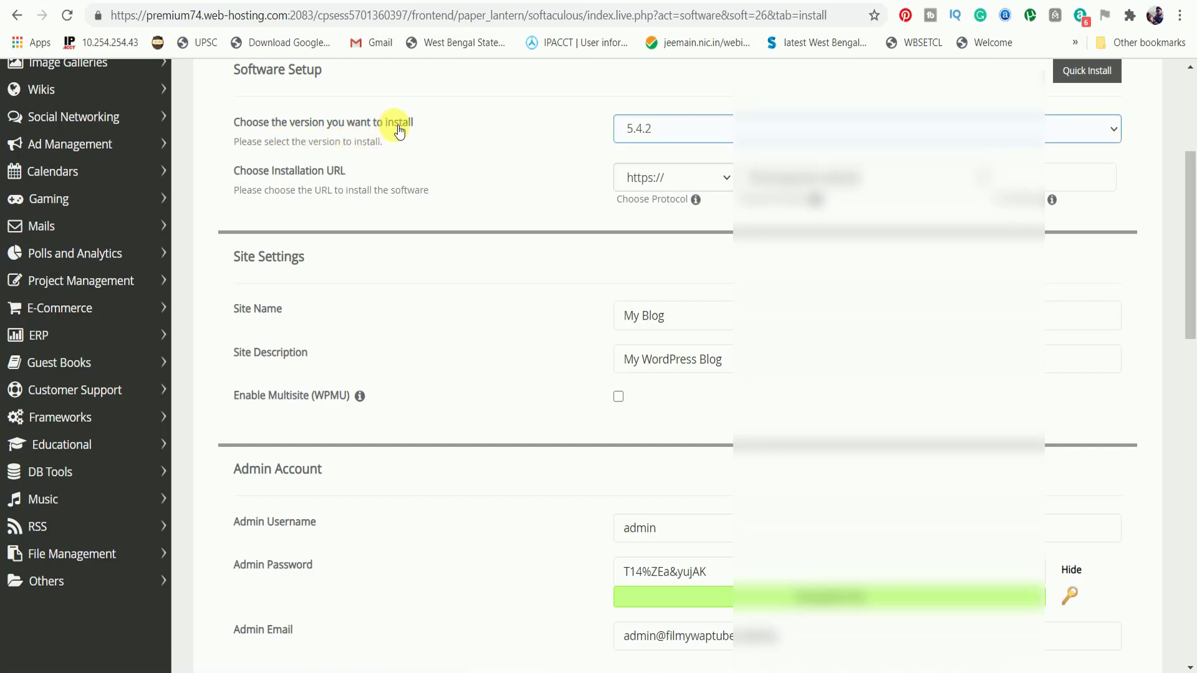
click(803, 128)
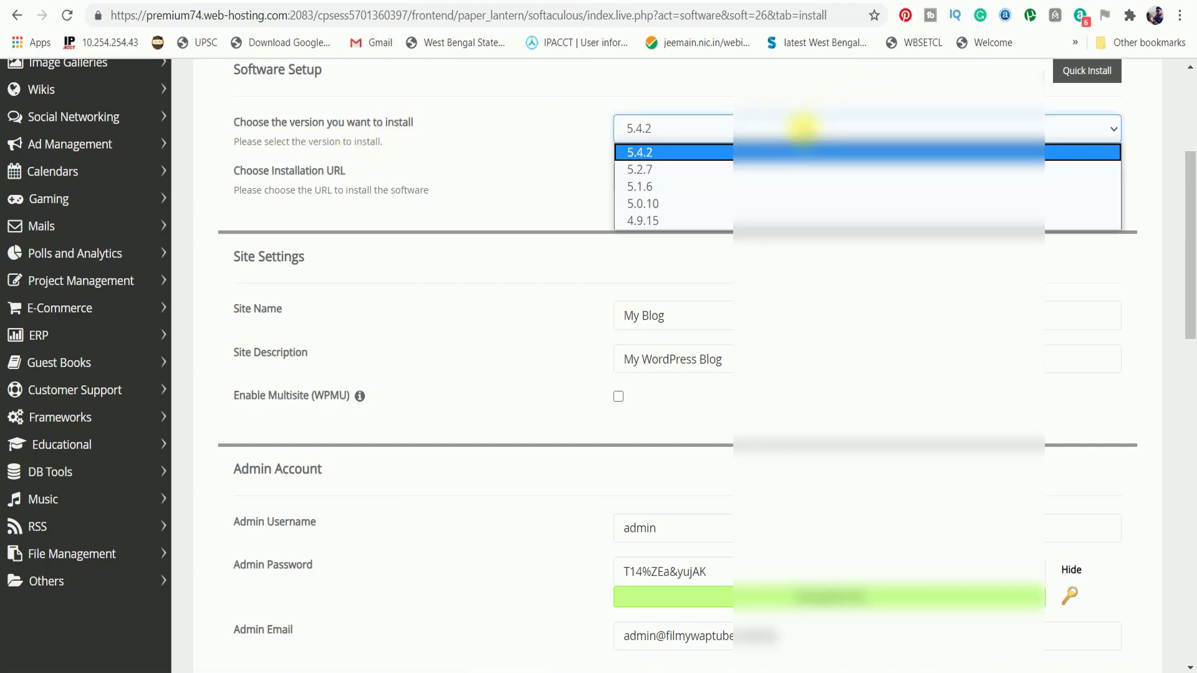
click(803, 129)
scroll(541, 227, down, 1)
scroll(541, 227, up, 1)
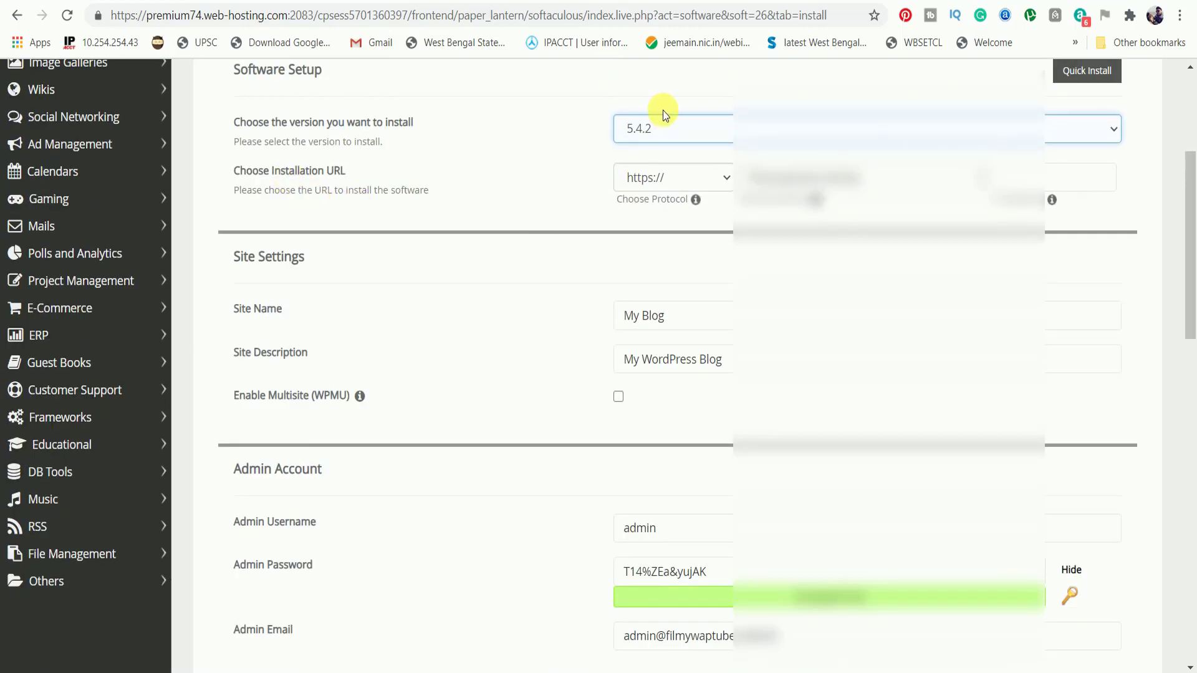
click(856, 176)
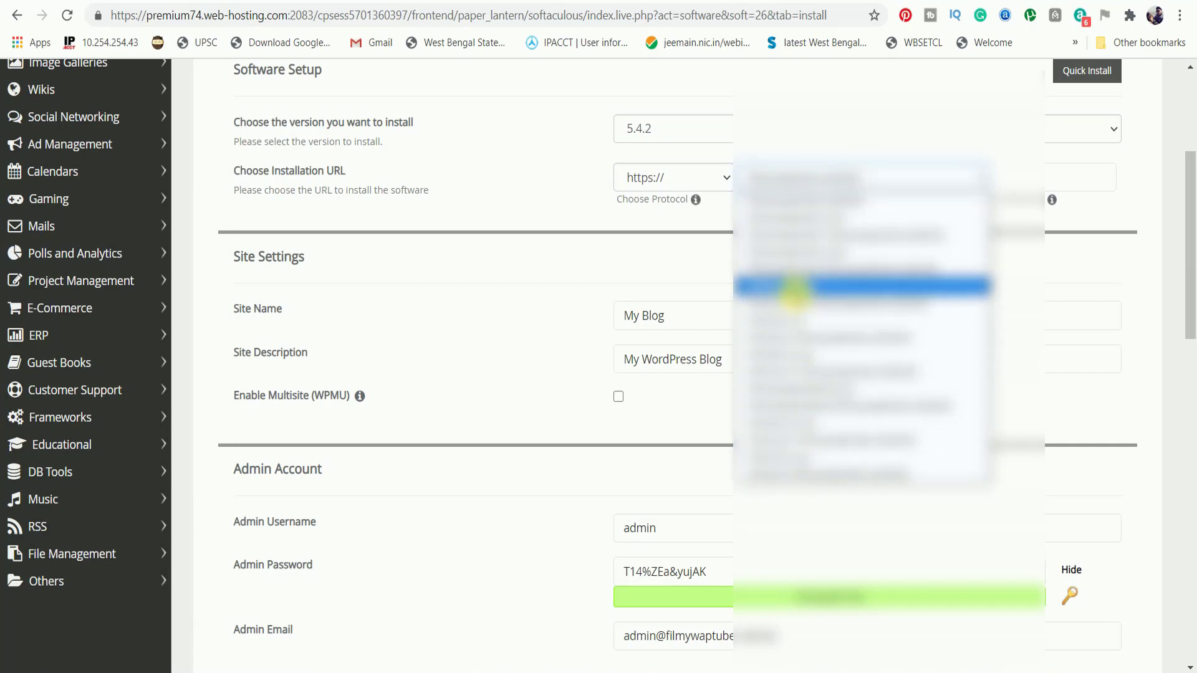
click(795, 293)
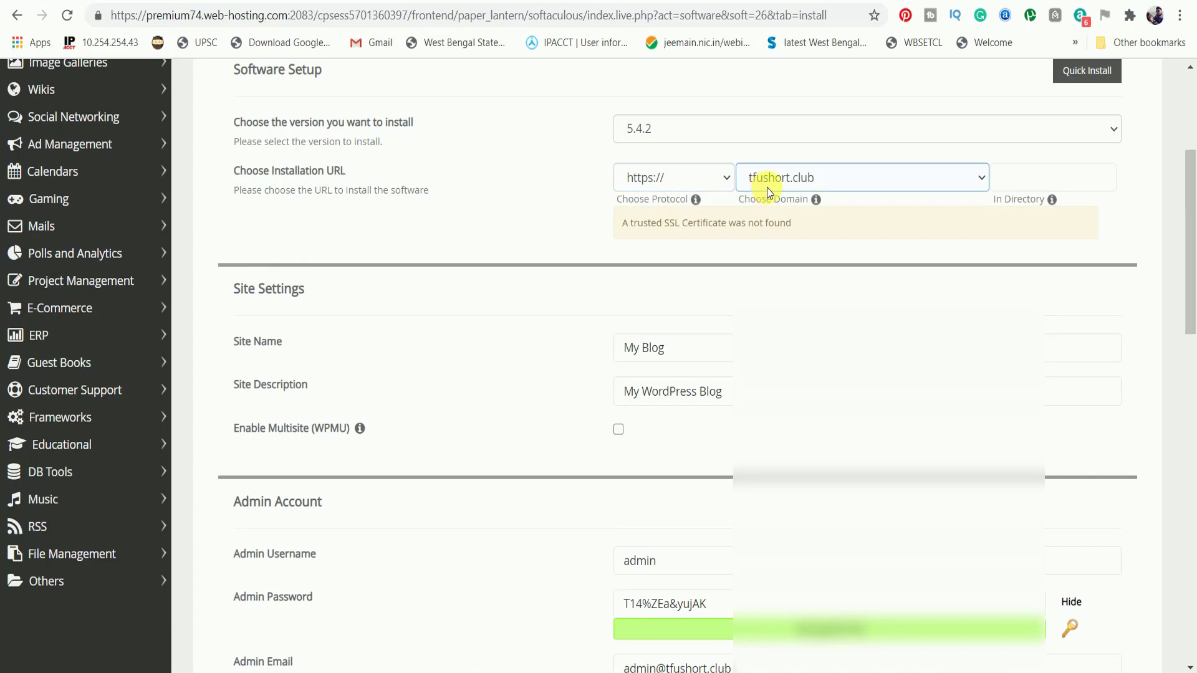
click(661, 185)
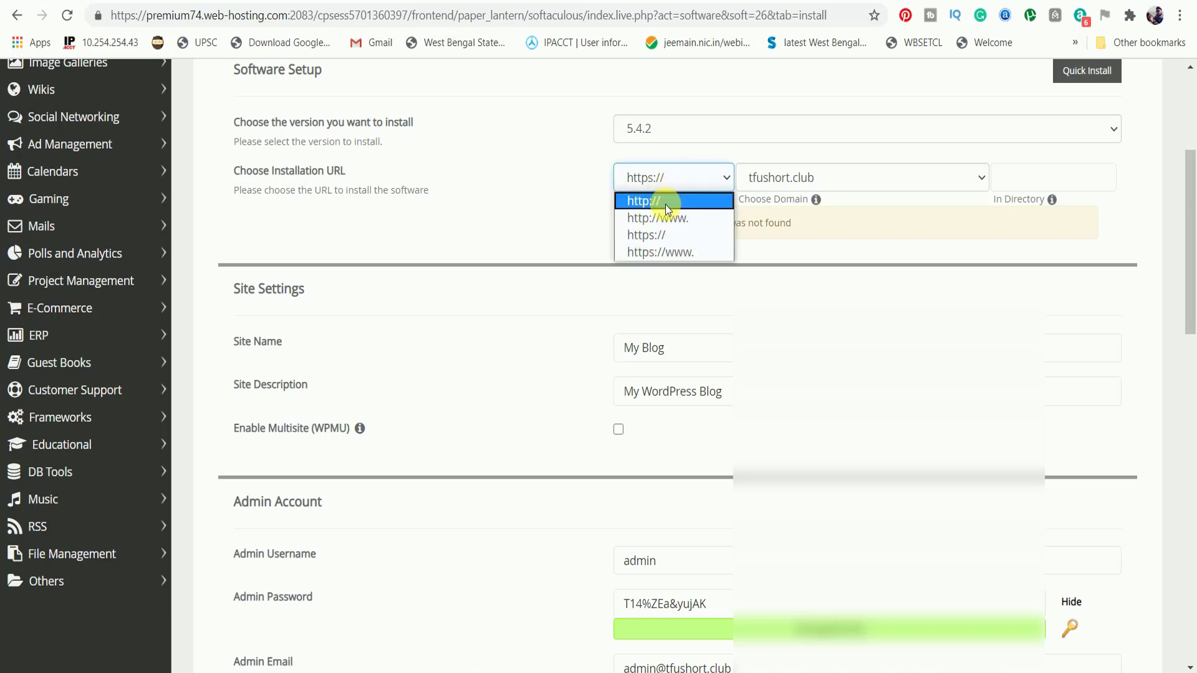
click(665, 206)
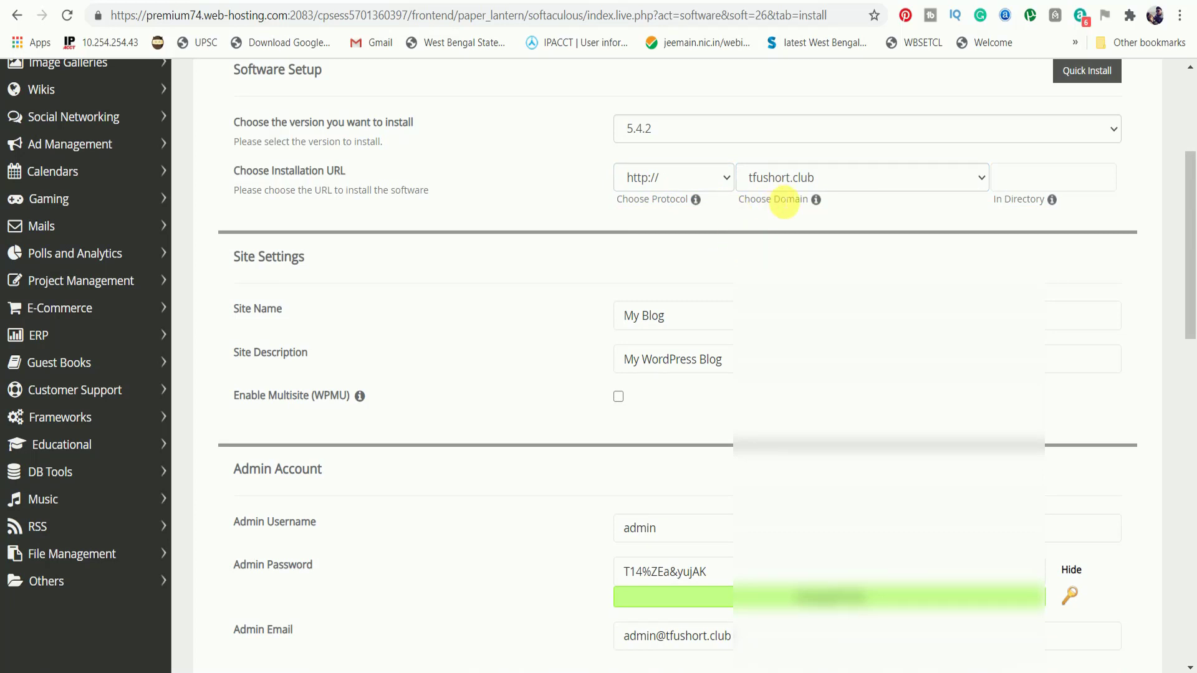
click(639, 371)
click(685, 318)
Set site name TFUSHORT and paste the description 'Free file sharing sites'.
drag(686, 318, 617, 318)
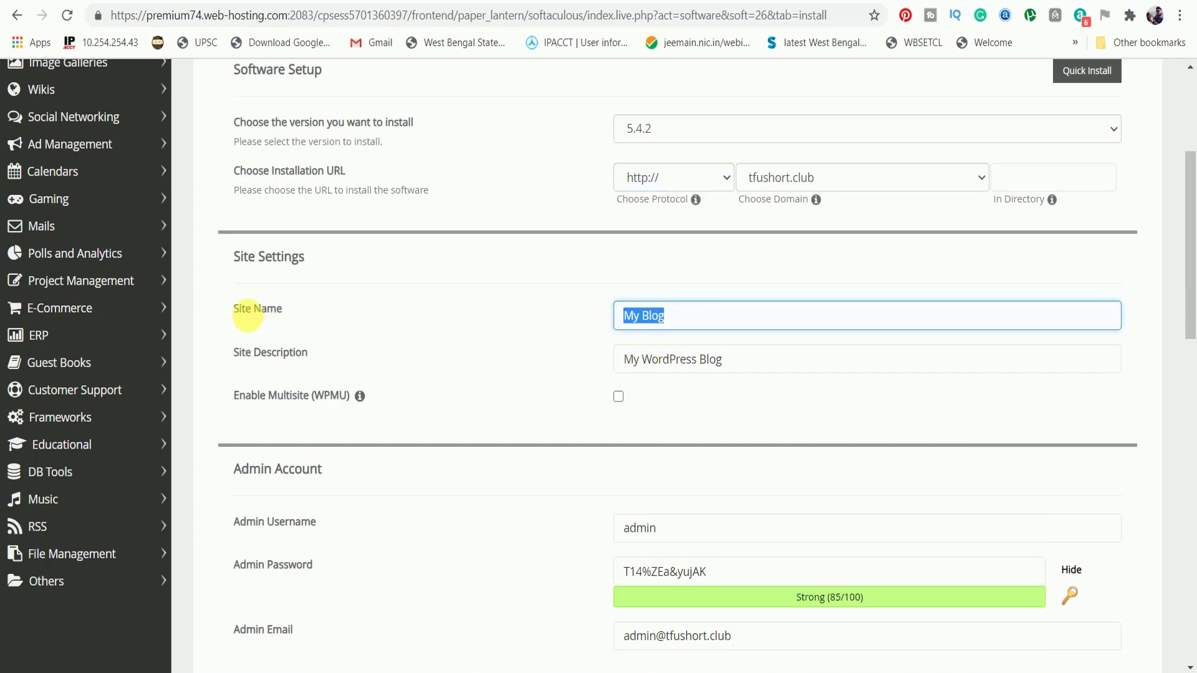
text(TFUSHORT)
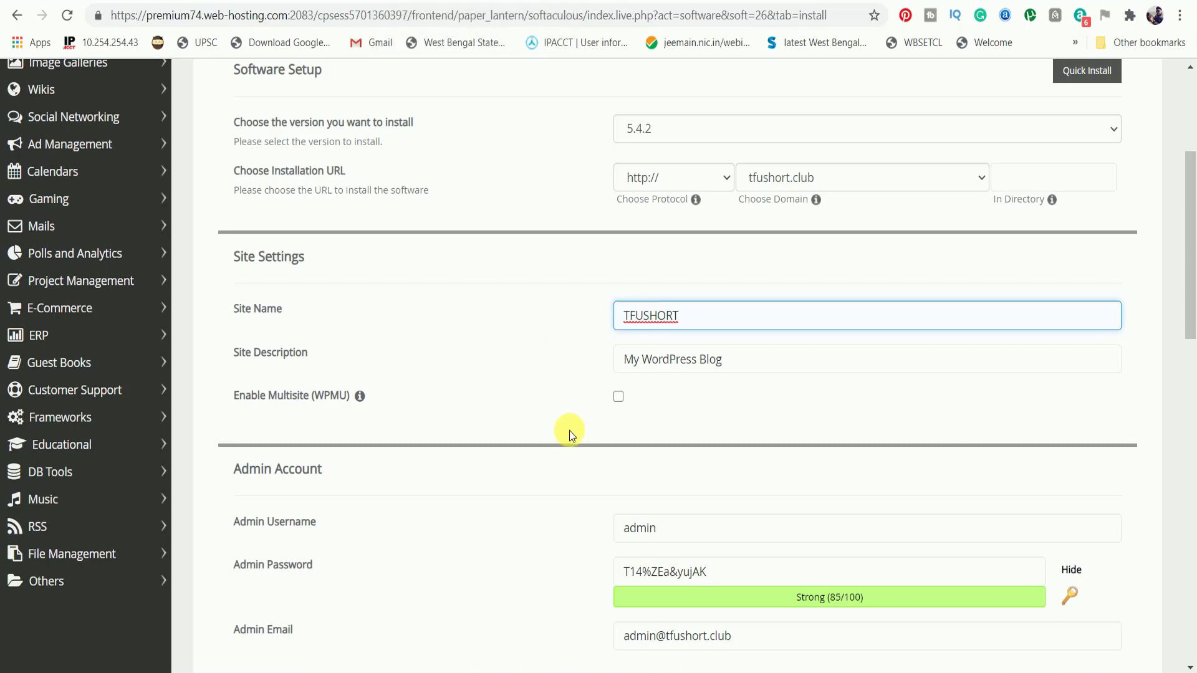
key(Tab)
key(BackSpace)
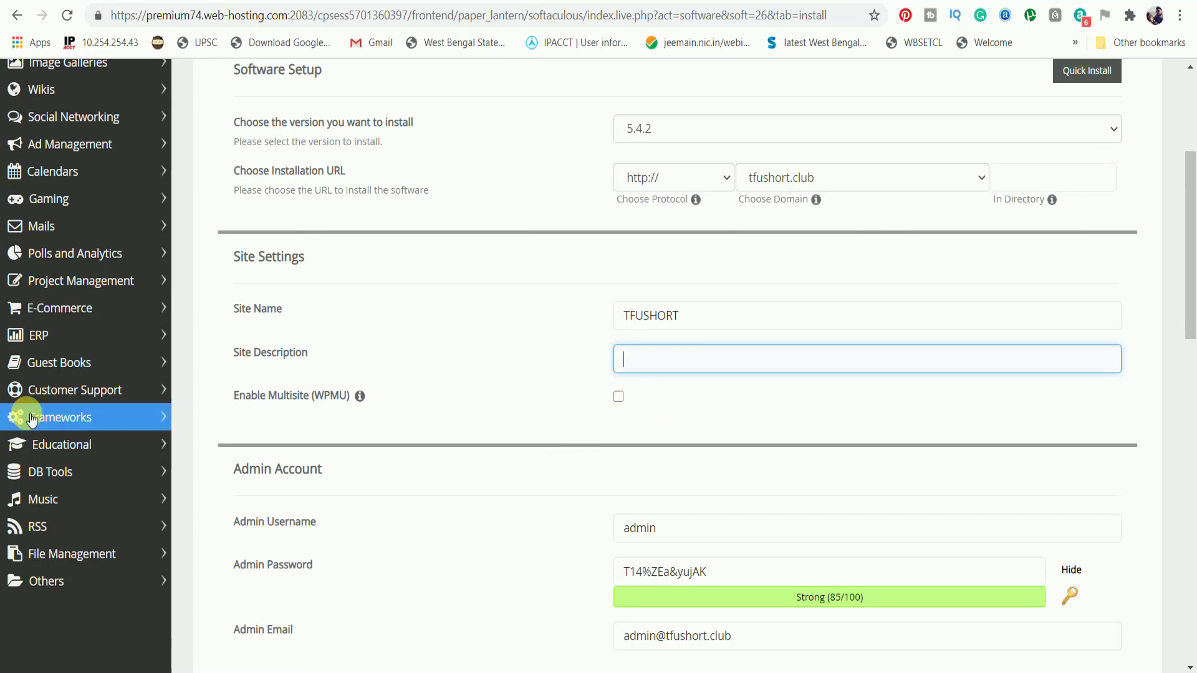
right_click(769, 365)
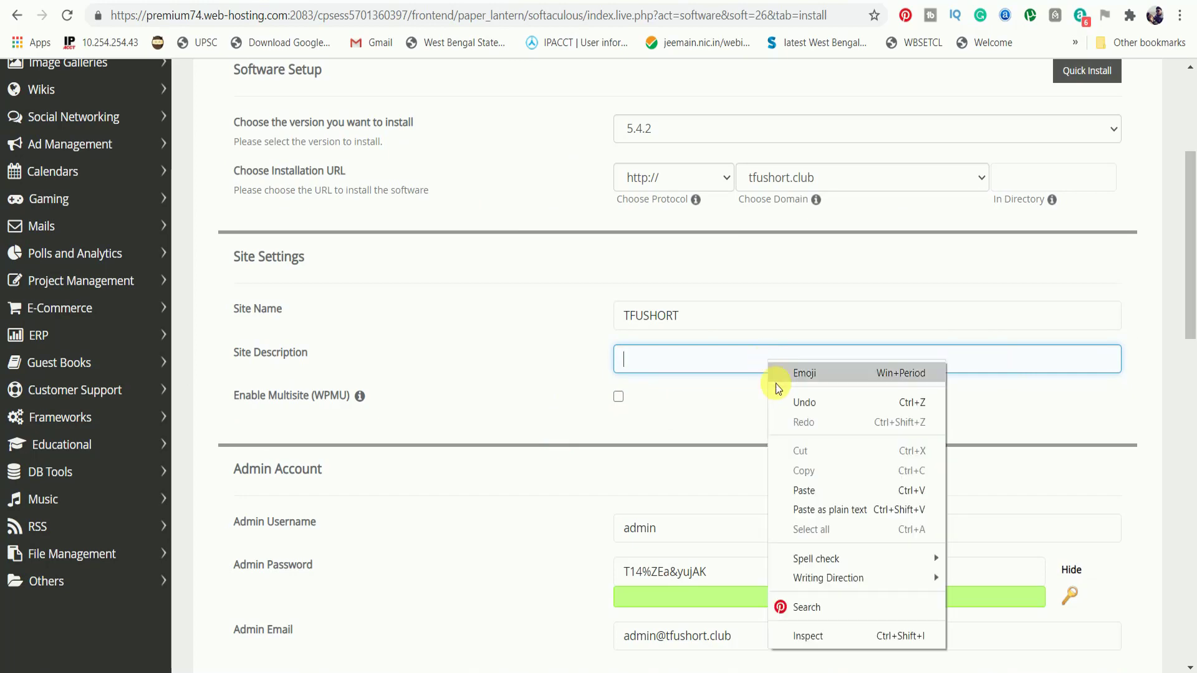
click(811, 493)
Enter the new admin username and select the generated strong admin password.
scroll(812, 500, down, 4)
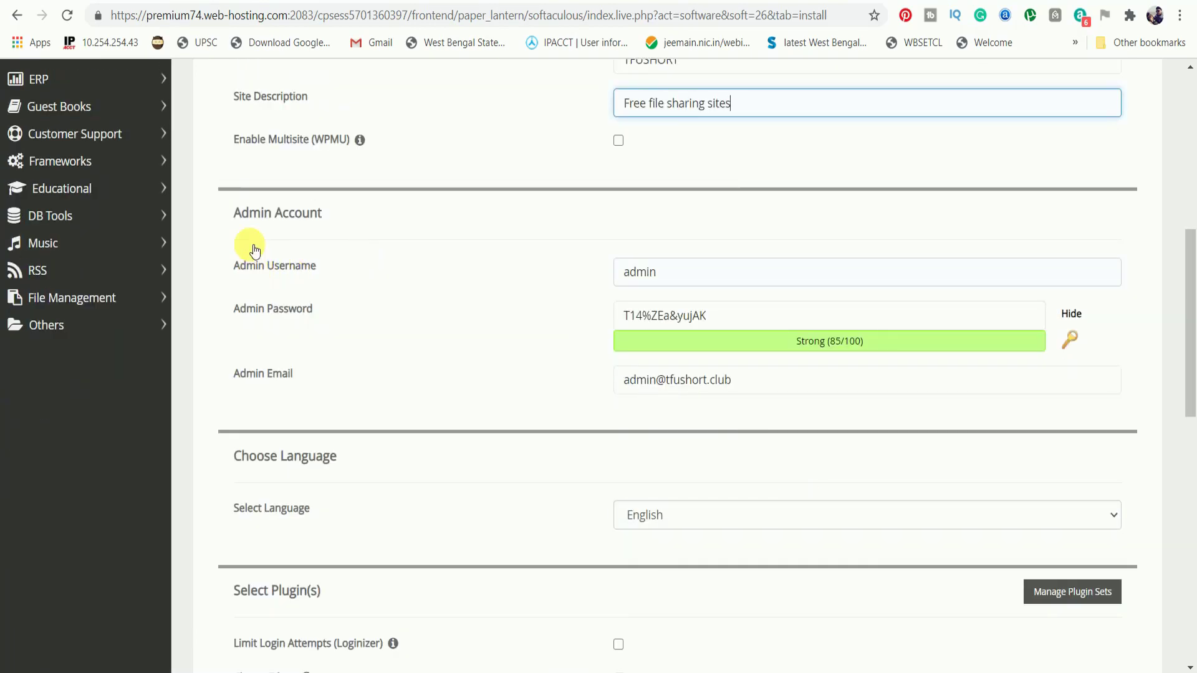
drag(233, 211, 361, 210)
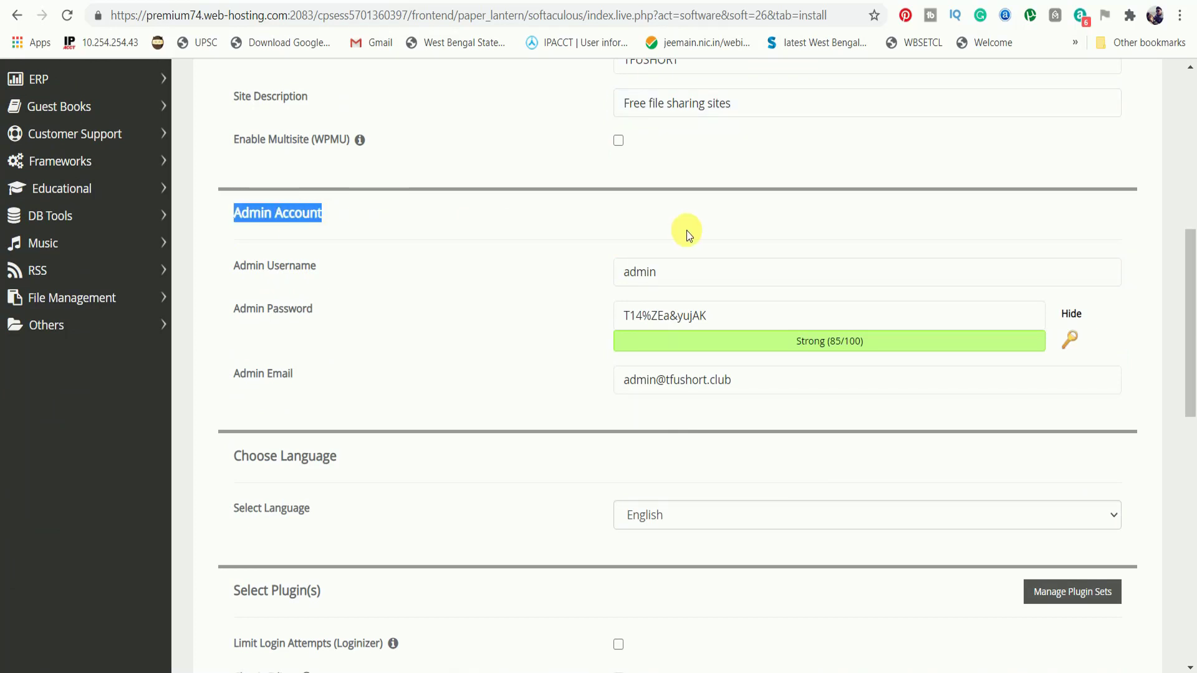
double_click(611, 274)
text(TFUSHORTCLUB)
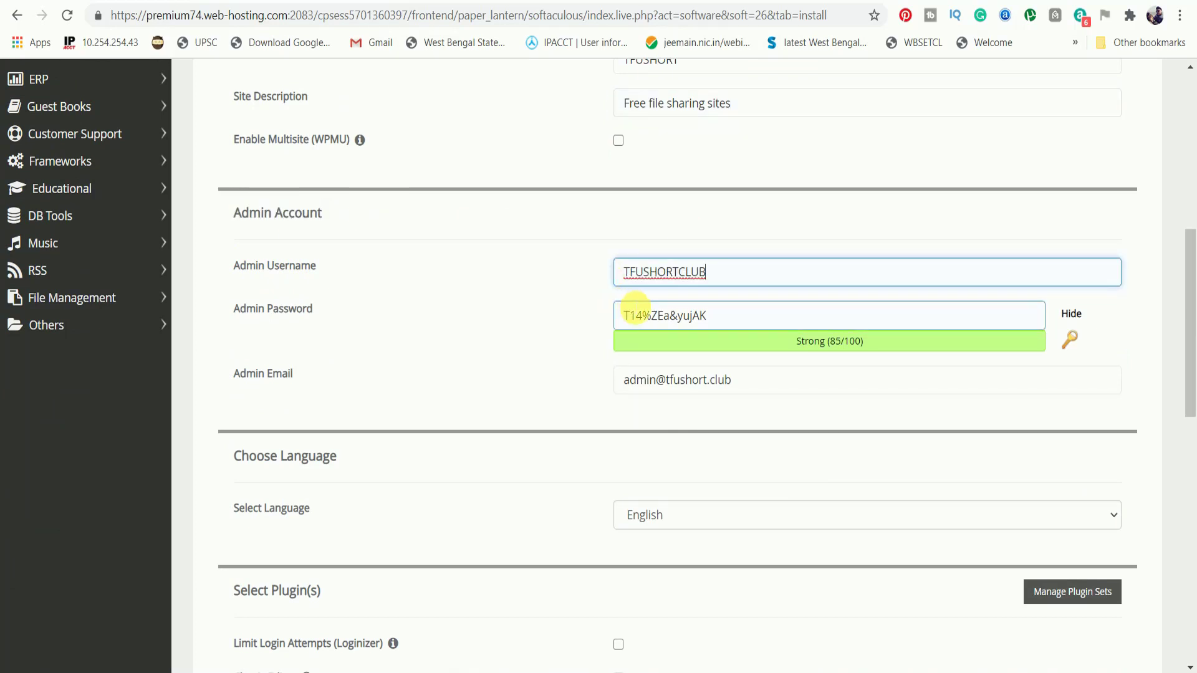
click(702, 317)
drag(702, 316, 622, 335)
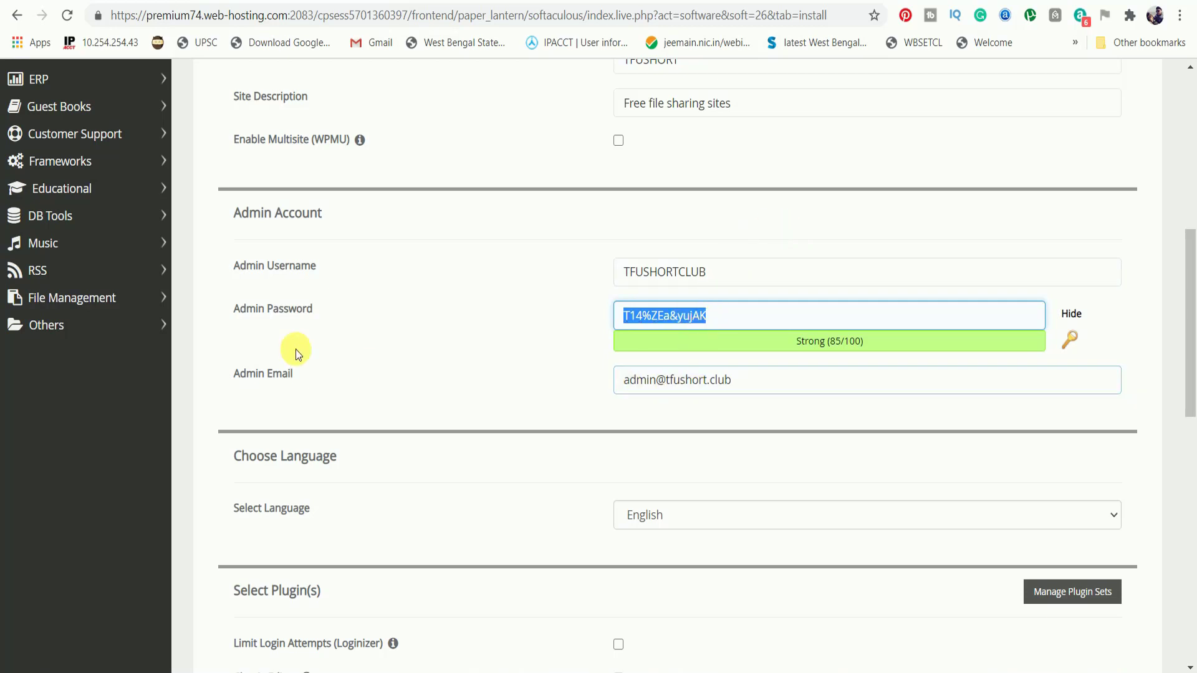
Replace the default admin e-mail with the owner's Gmail address.
drag(716, 377, 462, 349)
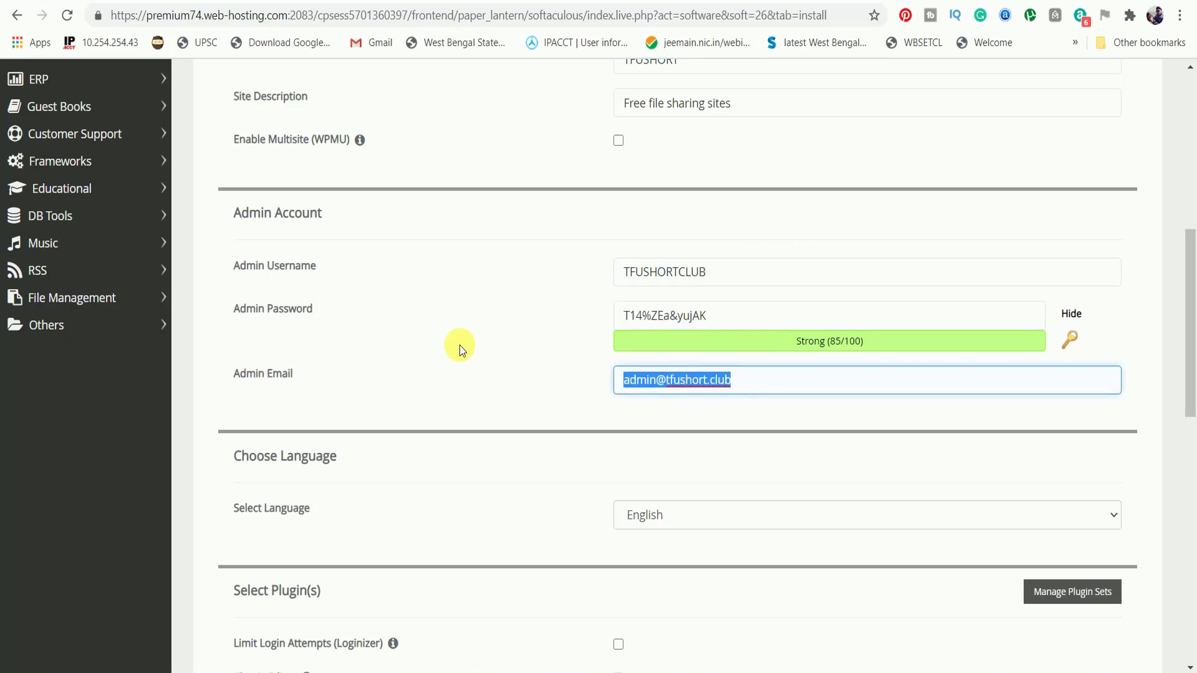
text(T)
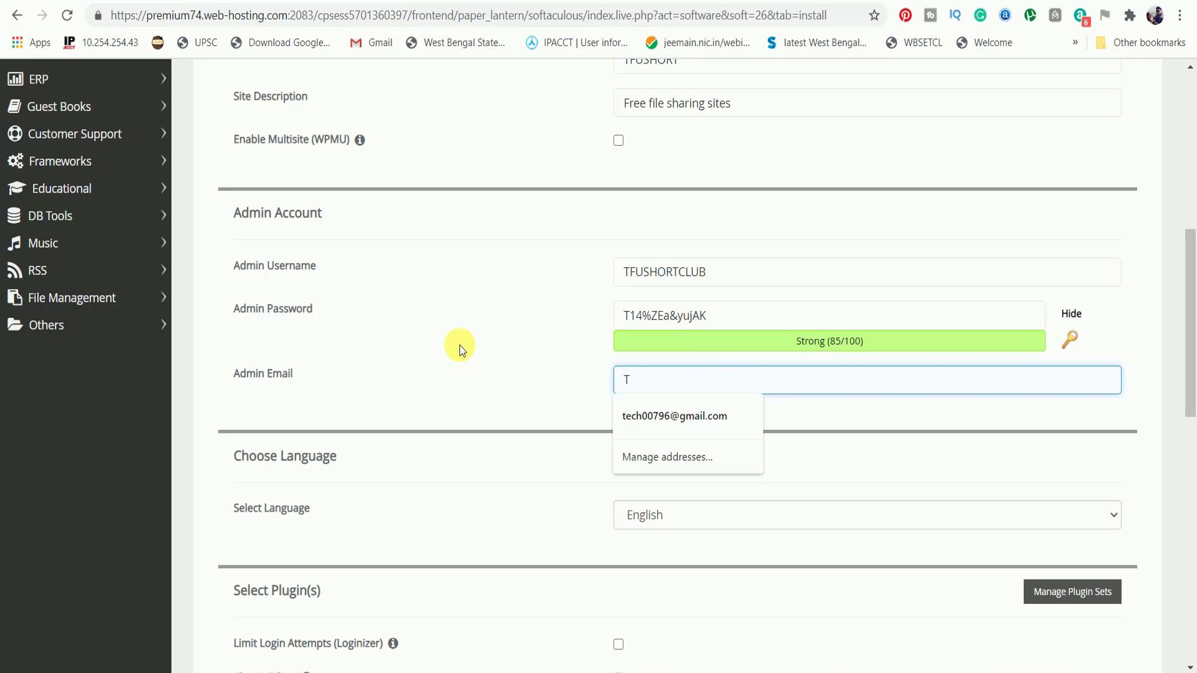
key(BackSpace)
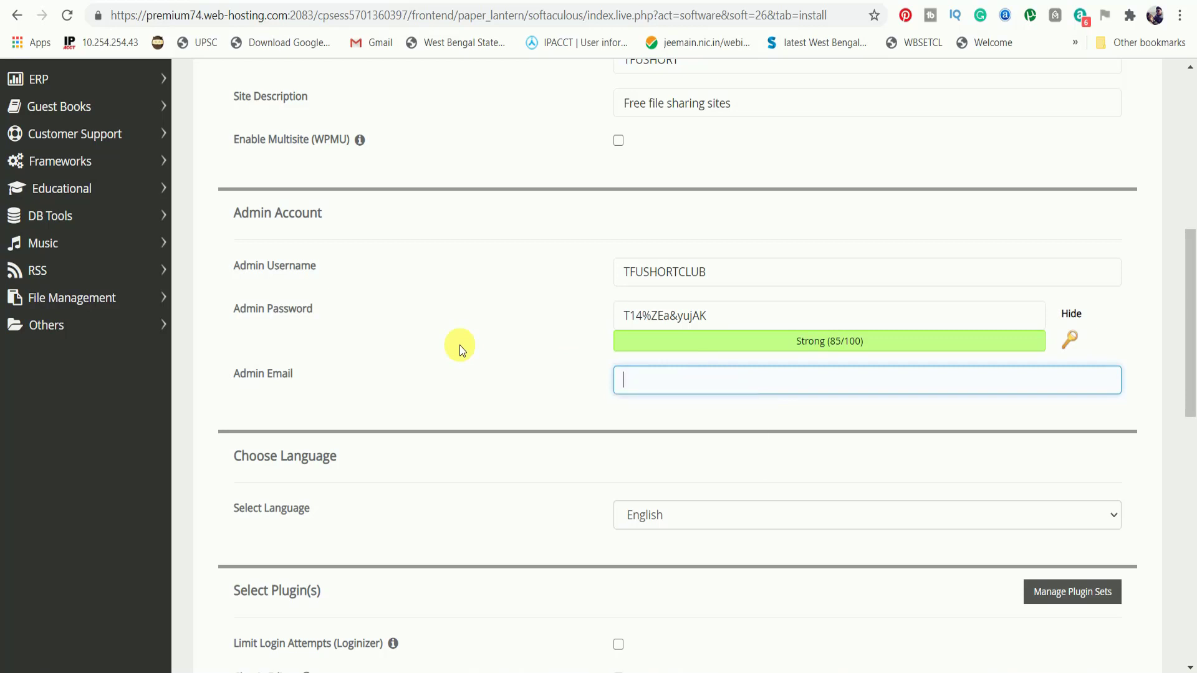
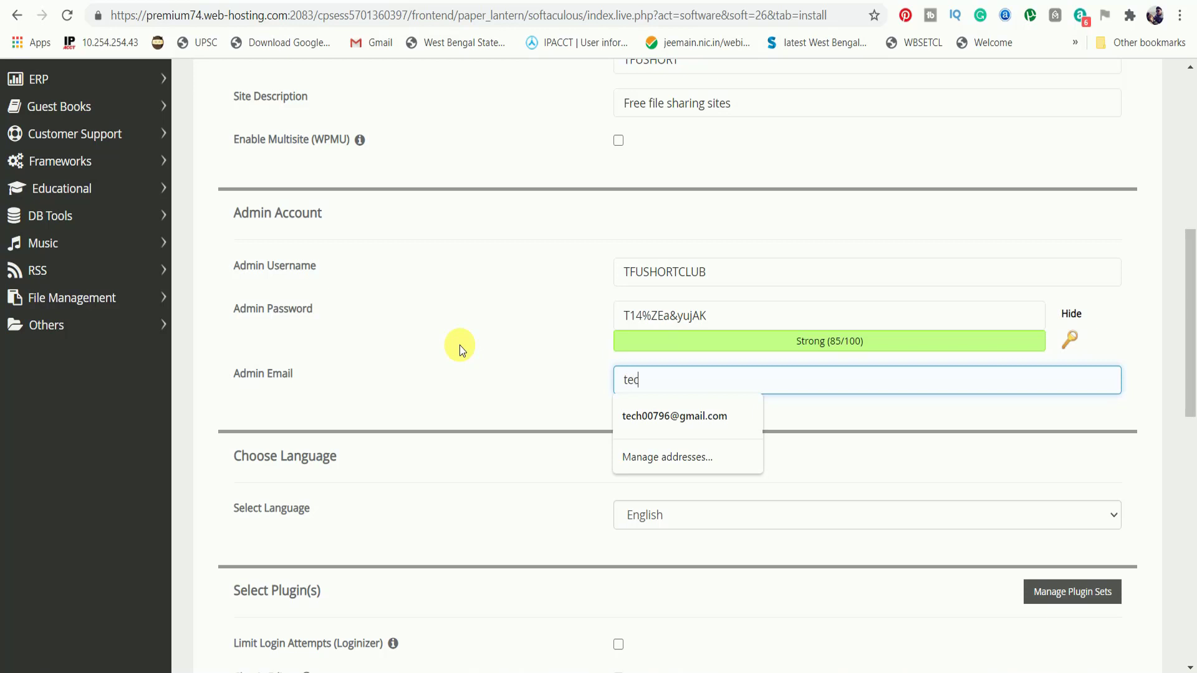
click(641, 415)
Browse past the theme carousel without choosing a theme and launch the WordPress install.
scroll(676, 455, down, 1)
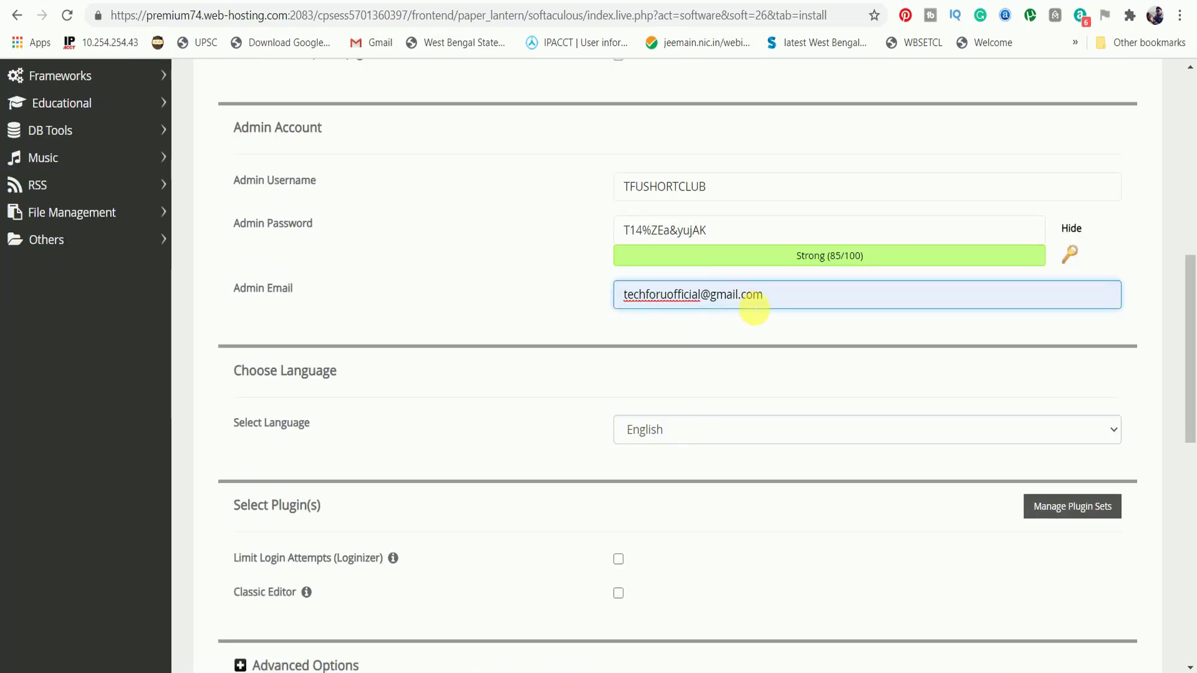
scroll(682, 485, down, 8)
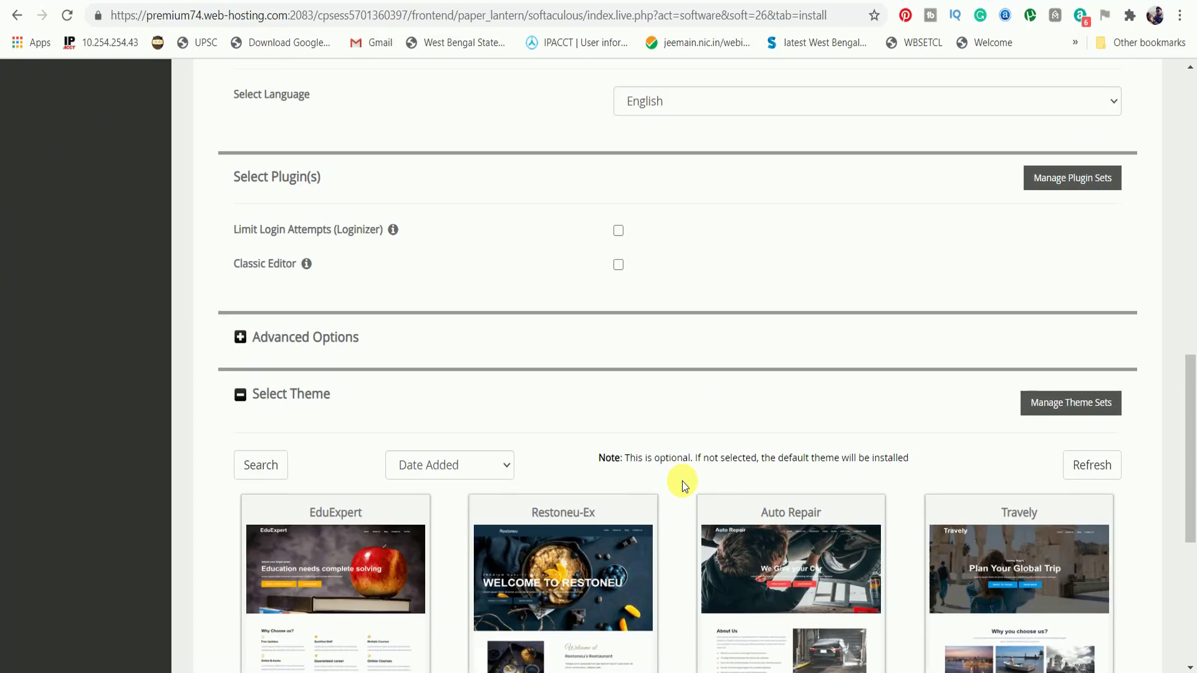
scroll(682, 485, down, 1)
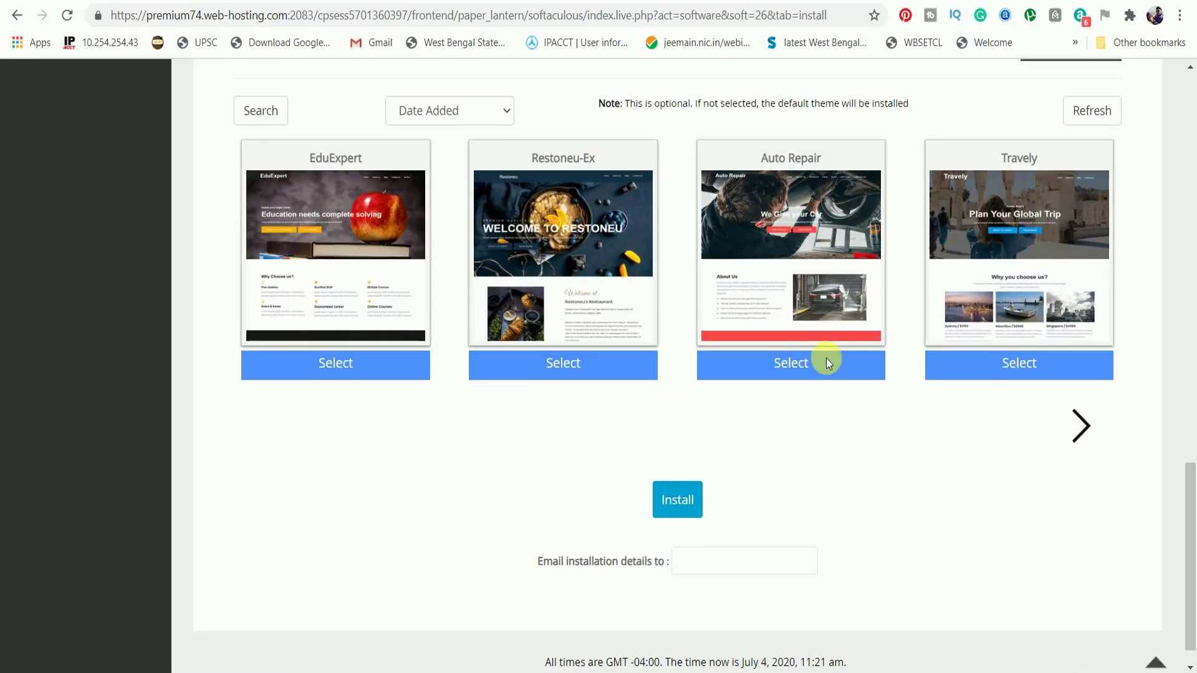
click(1078, 427)
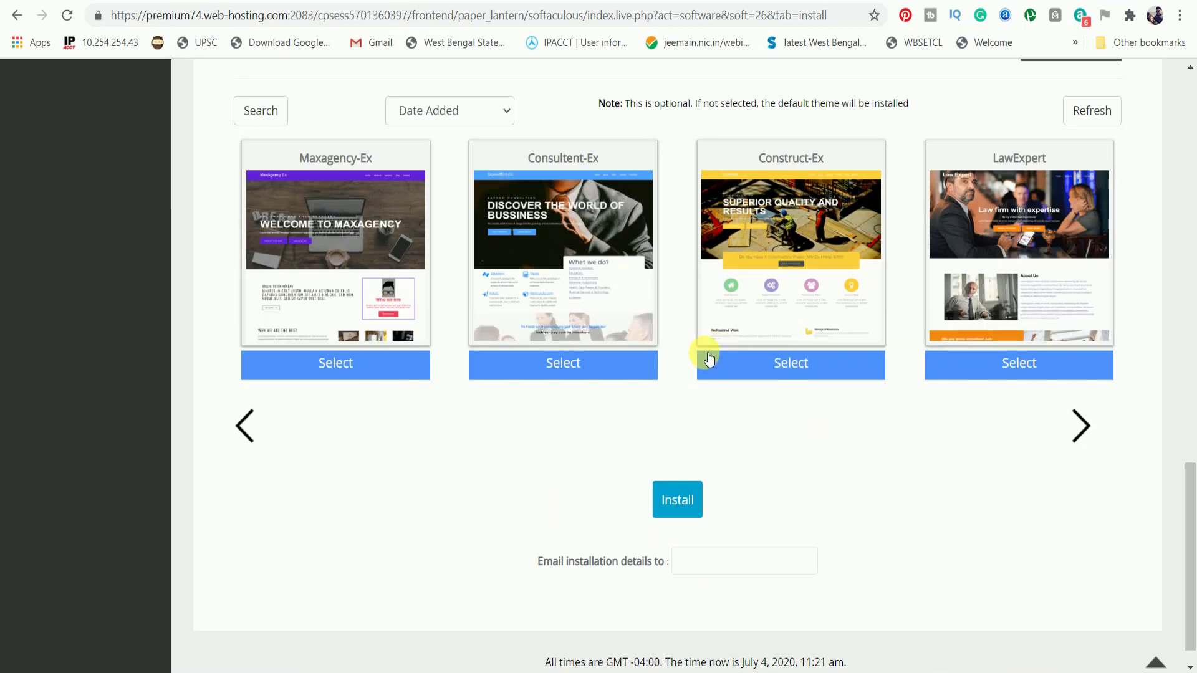
scroll(709, 356, up, 4)
scroll(708, 281, down, 5)
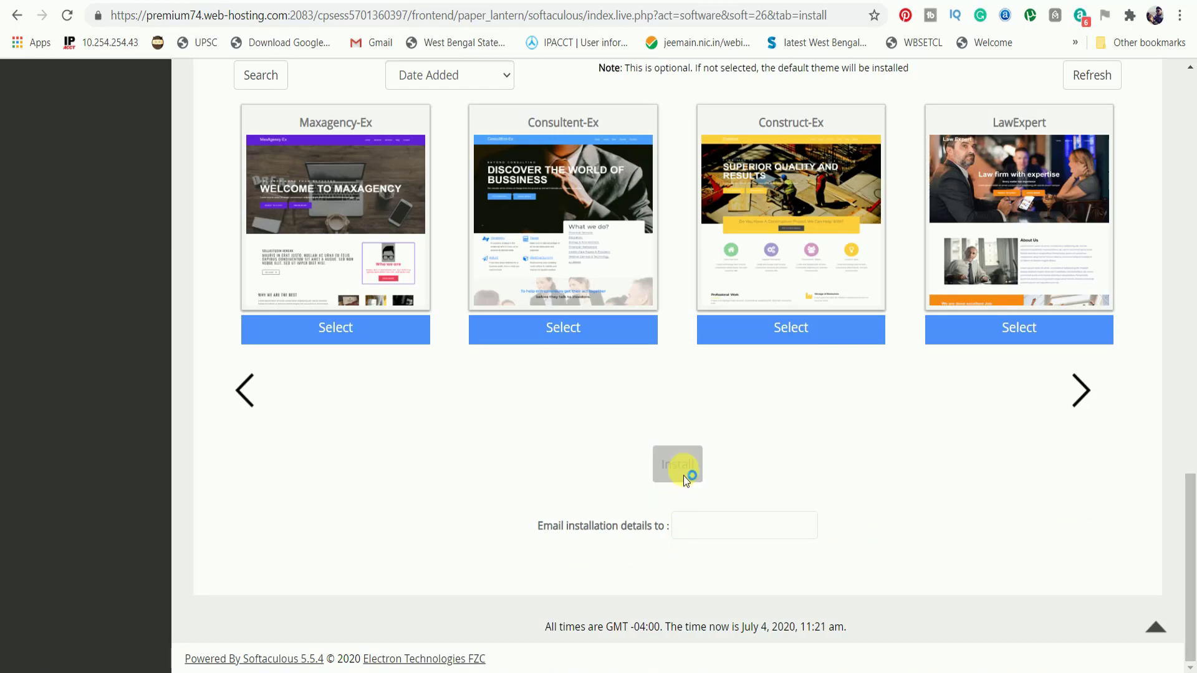
click(683, 476)
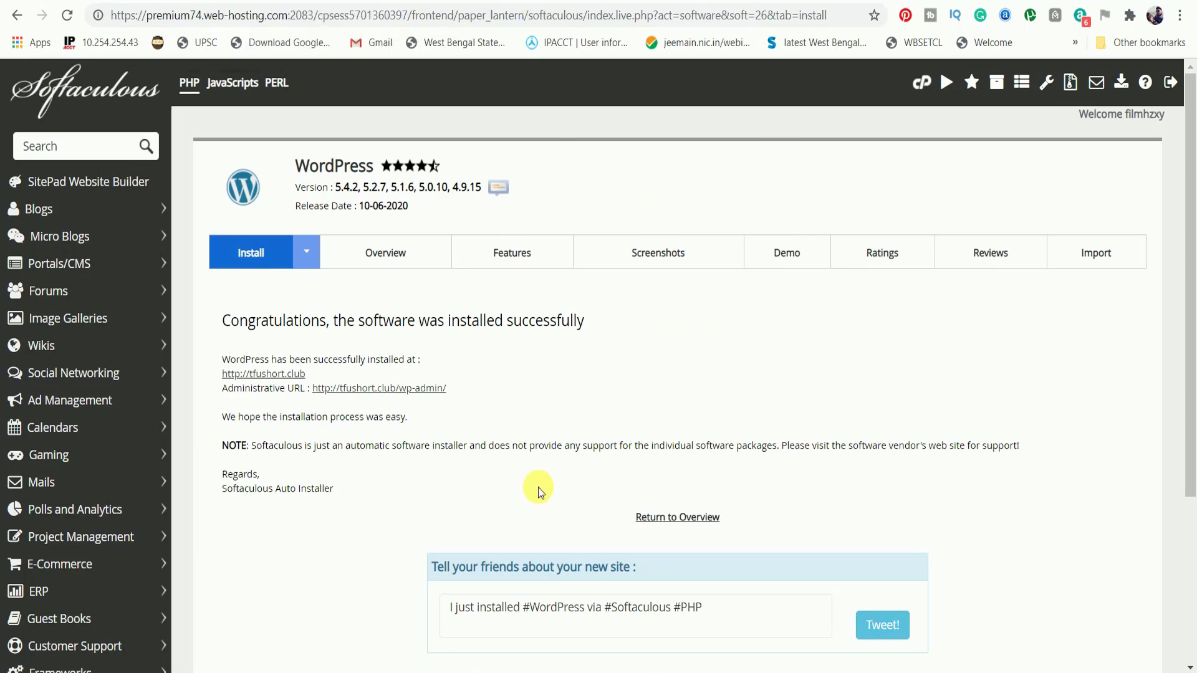
scroll(526, 396, down, 3)
scroll(543, 472, up, 2)
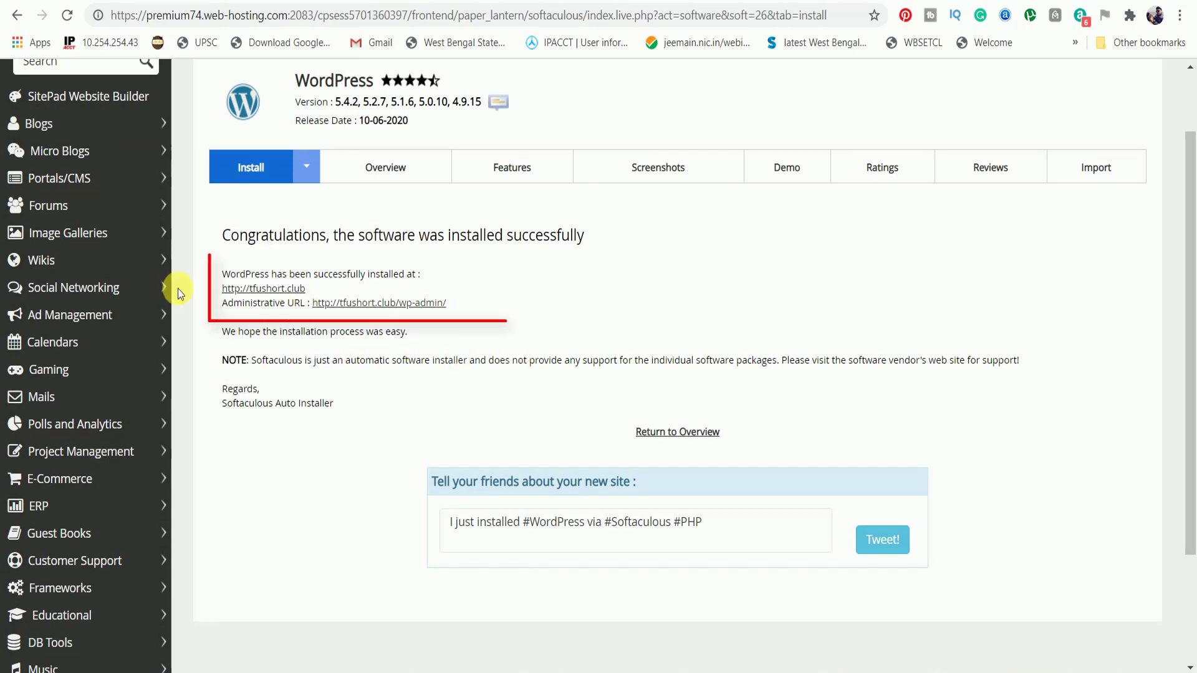
right_click(236, 291)
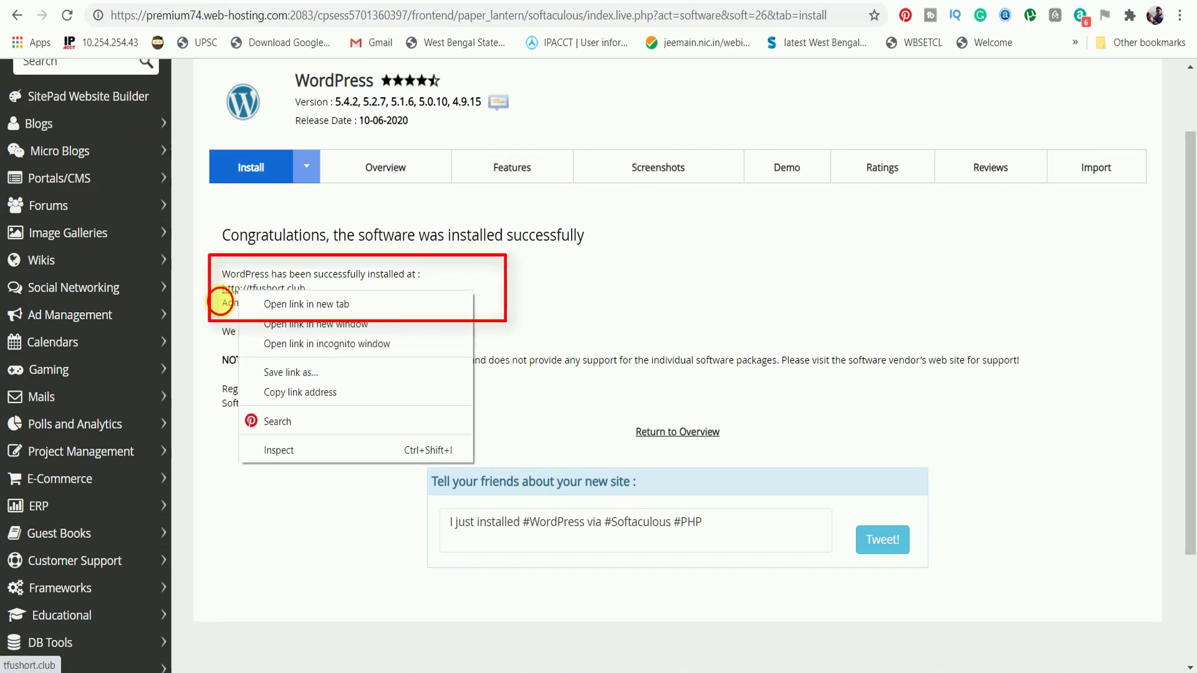
click(219, 302)
drag(222, 274, 253, 275)
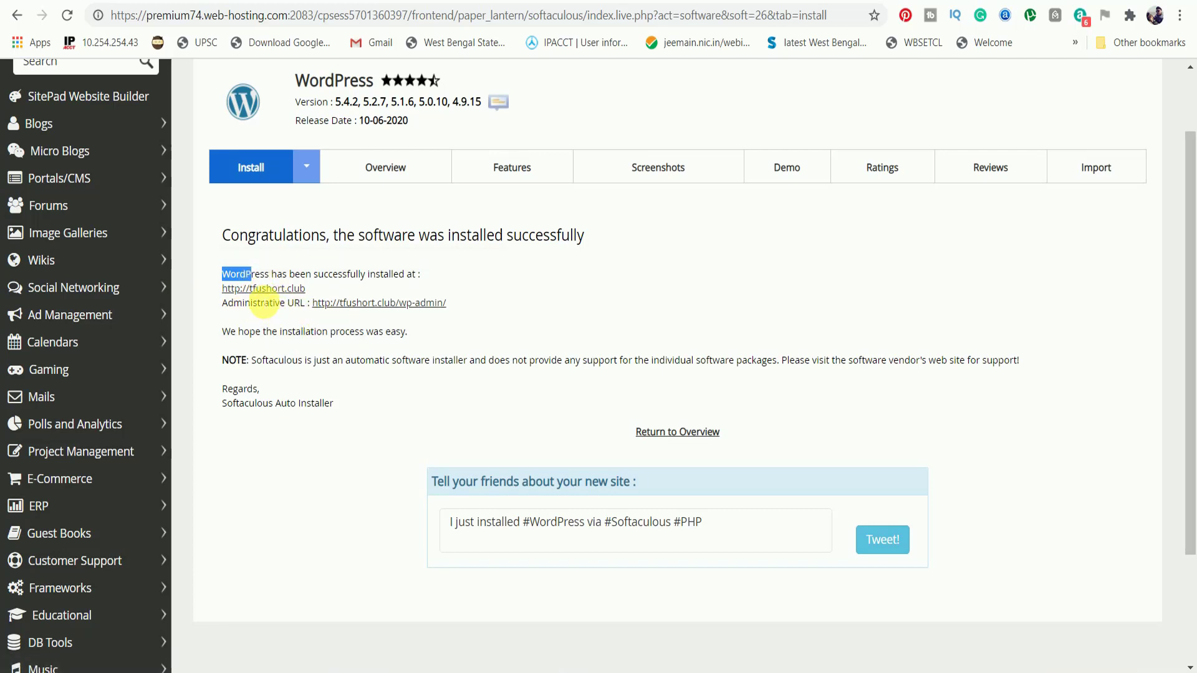
right_click(266, 296)
click(295, 306)
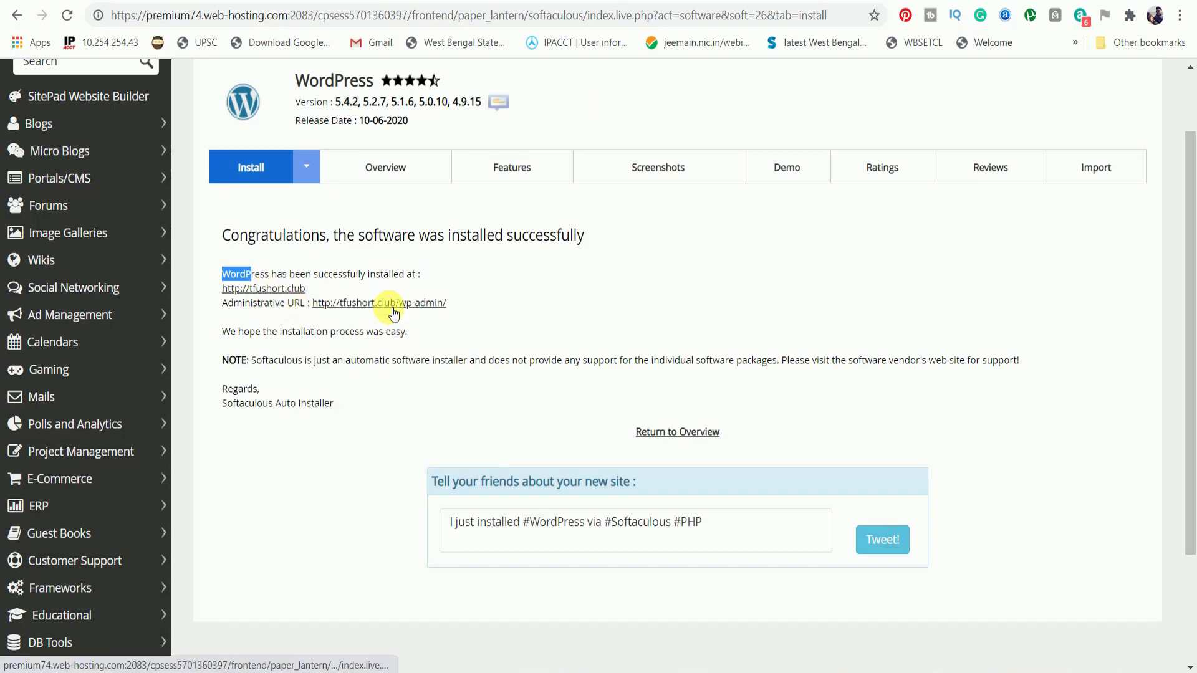
key(ctrl+Tab)
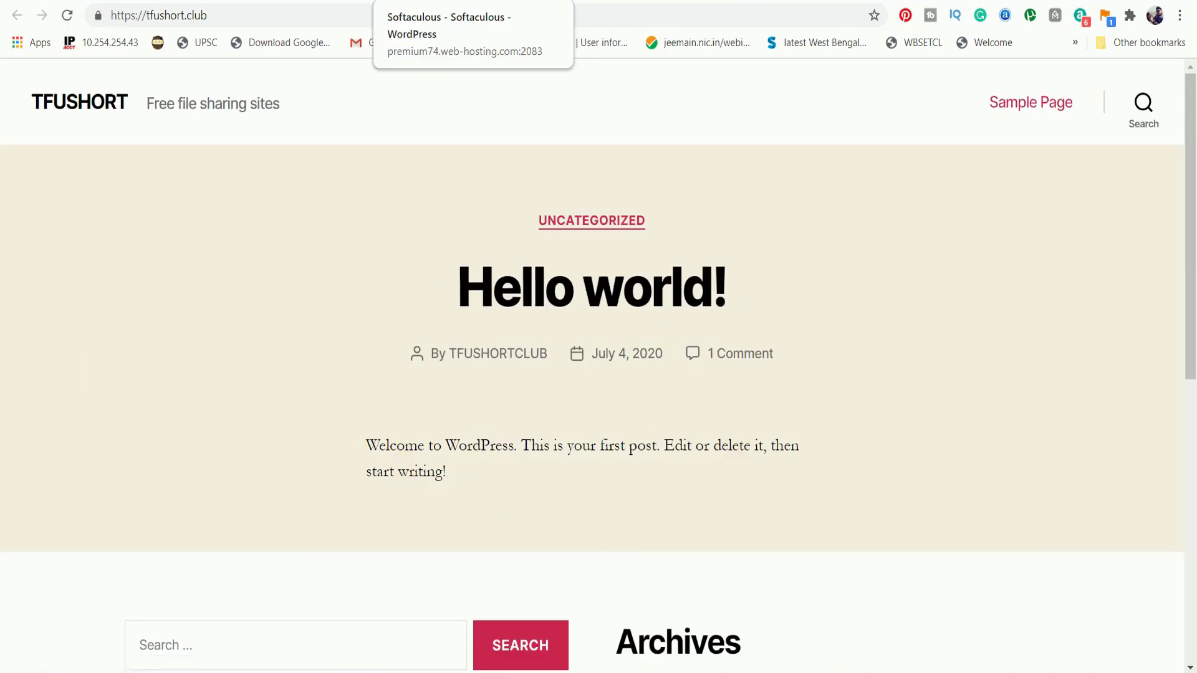
Return to the live tfushort.club site and scroll down to check its footer widgets.
click(459, 1)
key(ctrl+Tab)
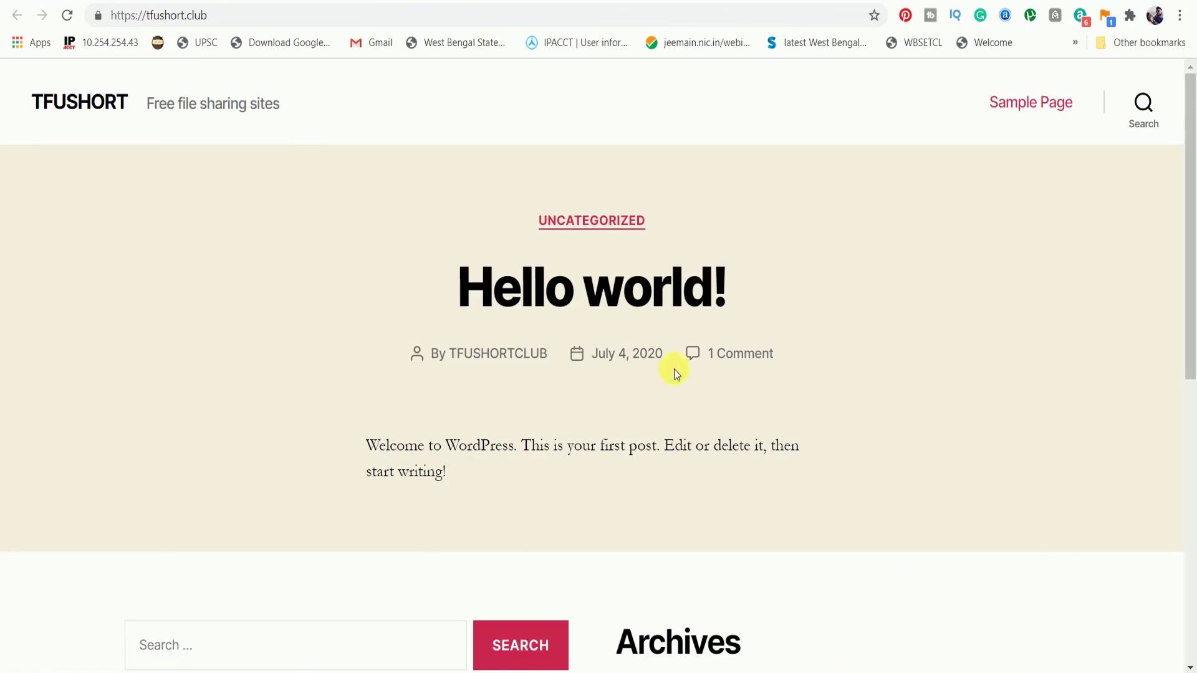
scroll(801, 478, down, 9)
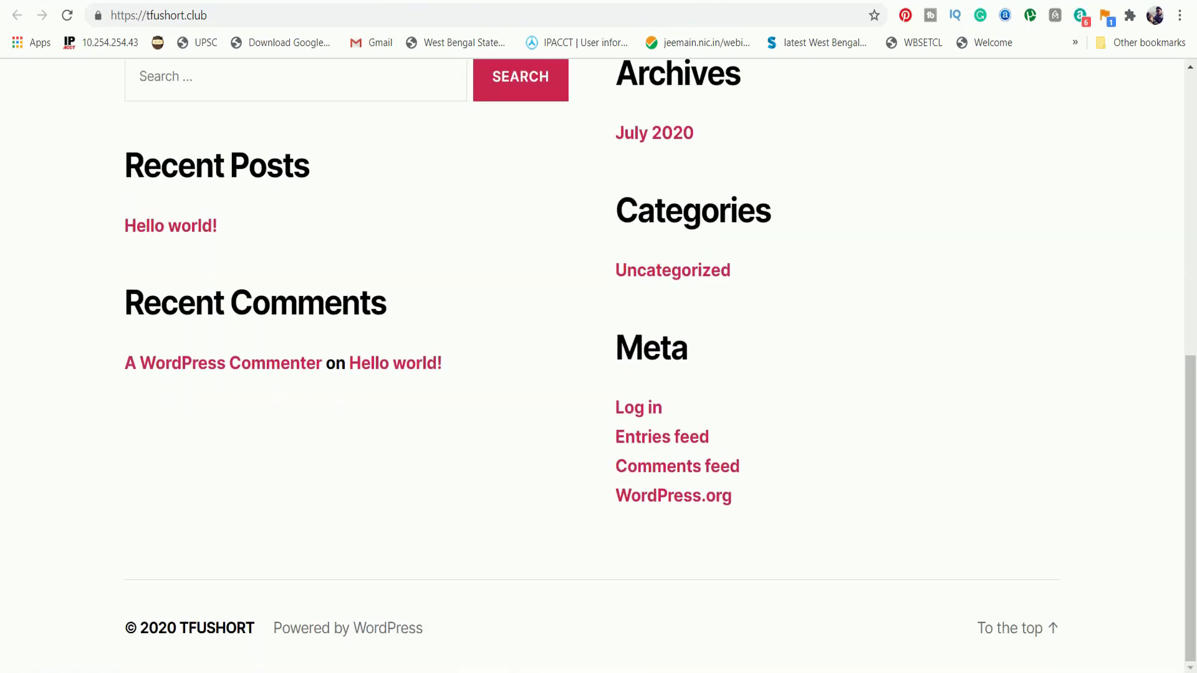
Open the Administrative URL from the Softaculous success page in a new tab and switch to it.
key(ctrl+shift+Tab)
right_click(376, 303)
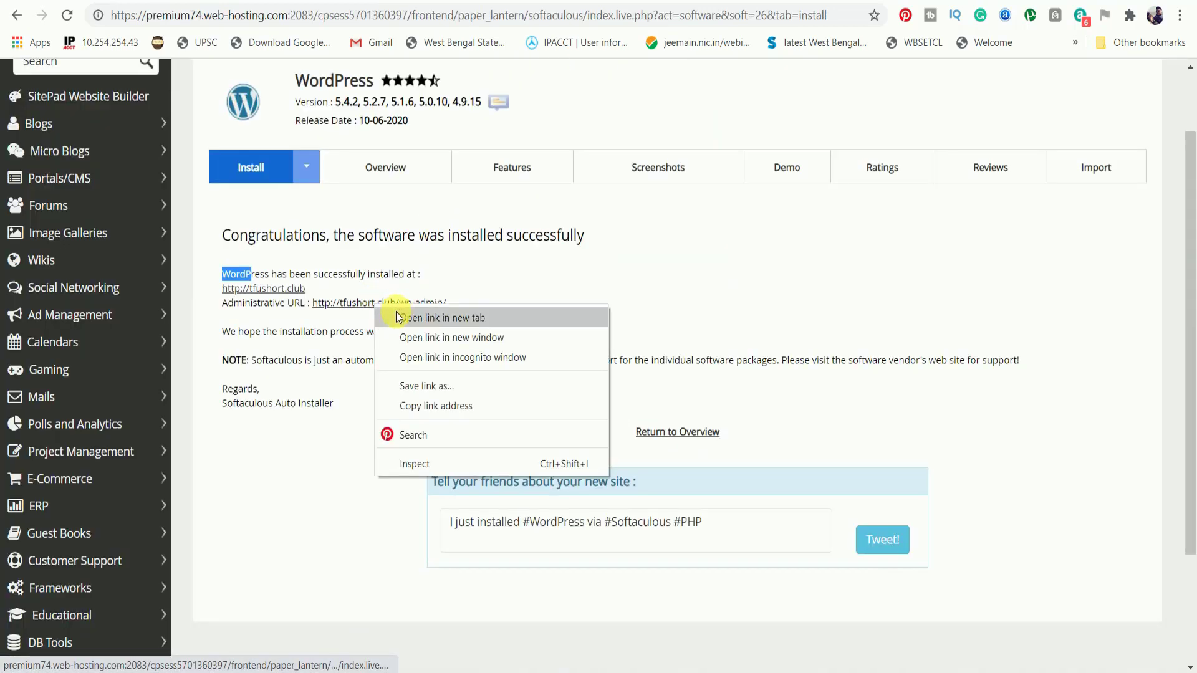
click(398, 317)
key(ctrl+Tab)
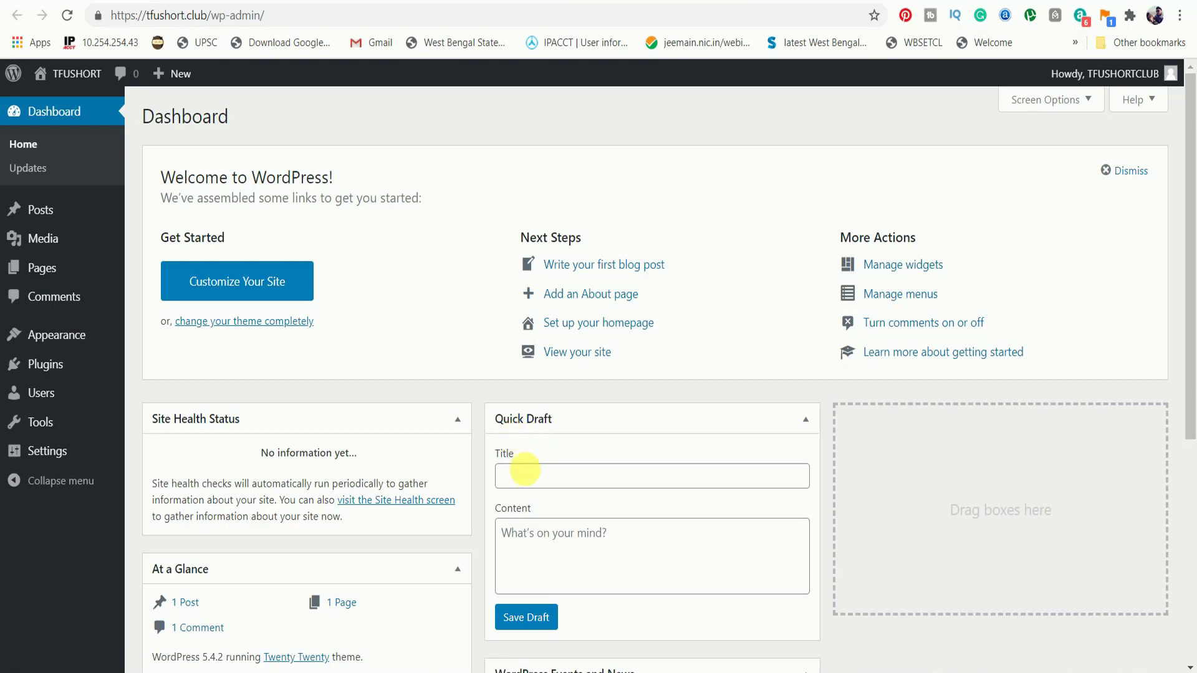
scroll(421, 537, down, 5)
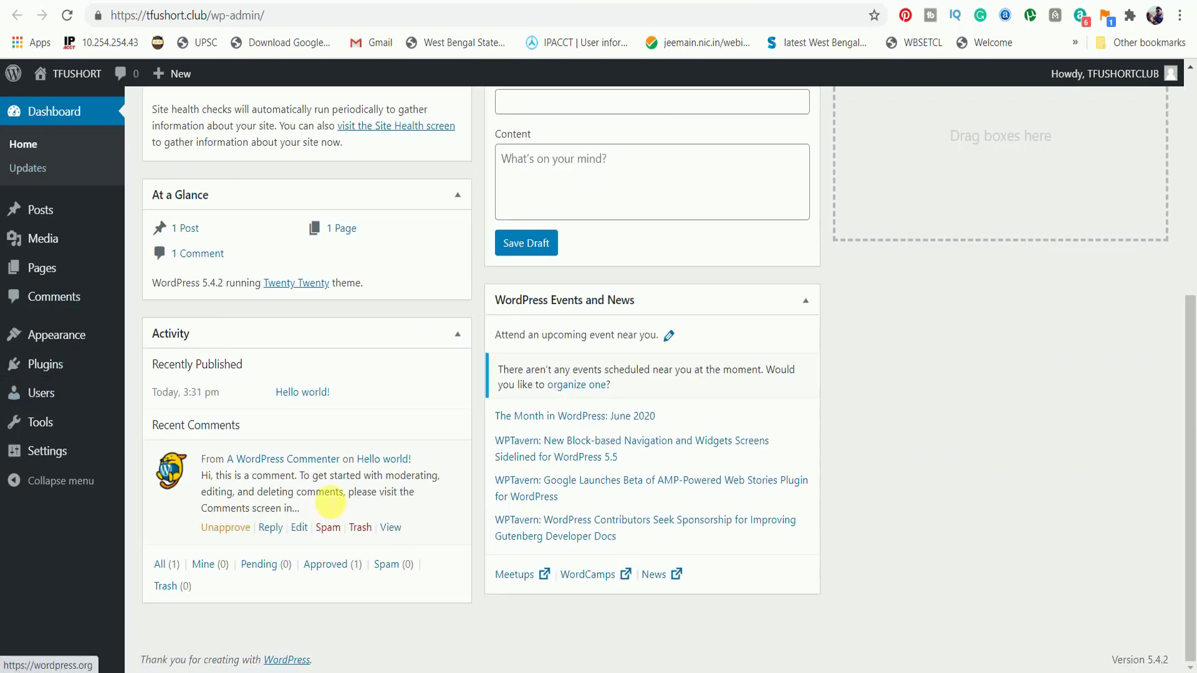
scroll(147, 355, up, 5)
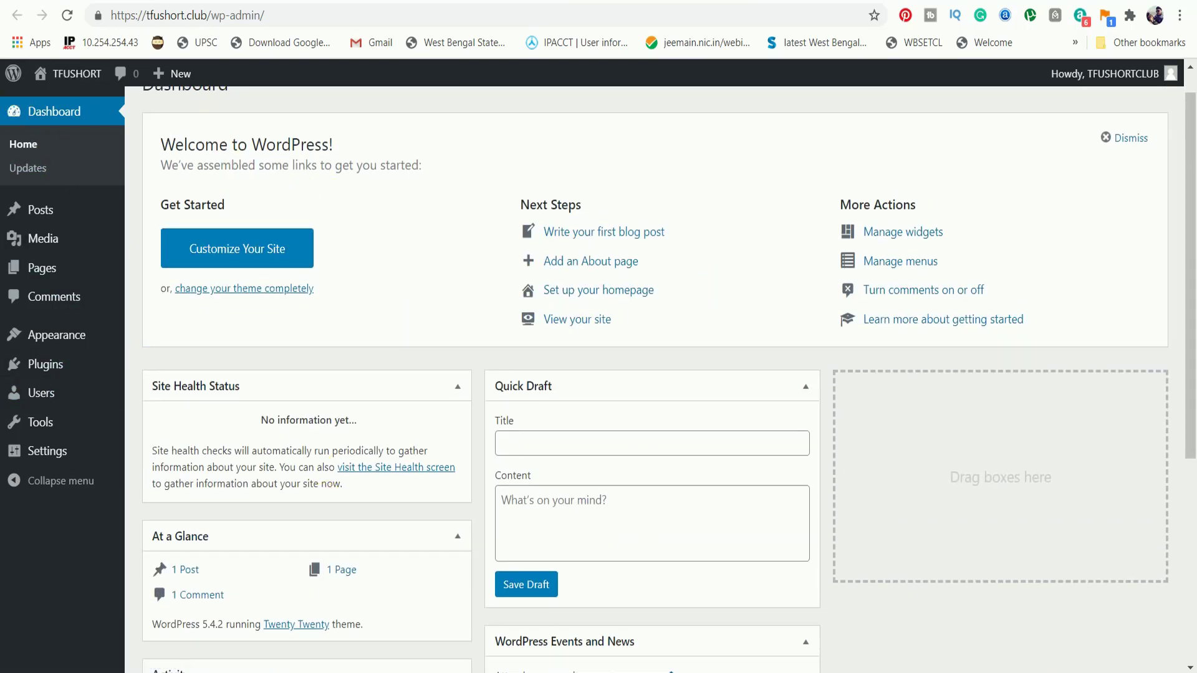
click(74, 73)
key(alt+Left)
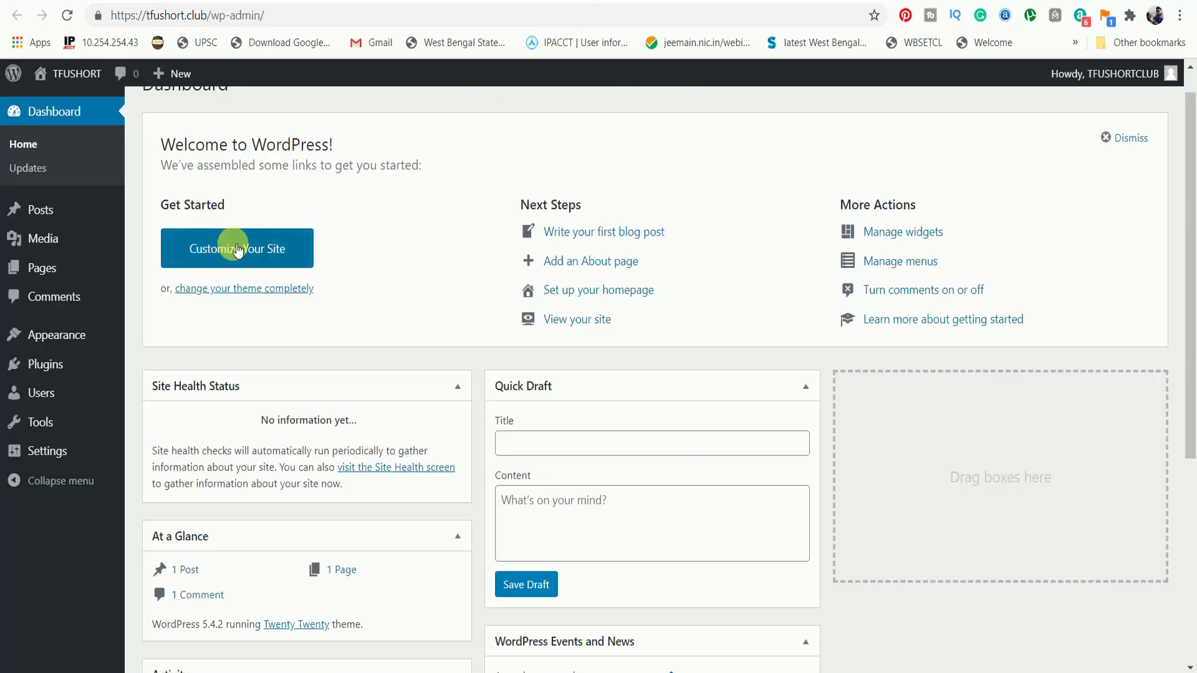
mouse_move(86, 392)
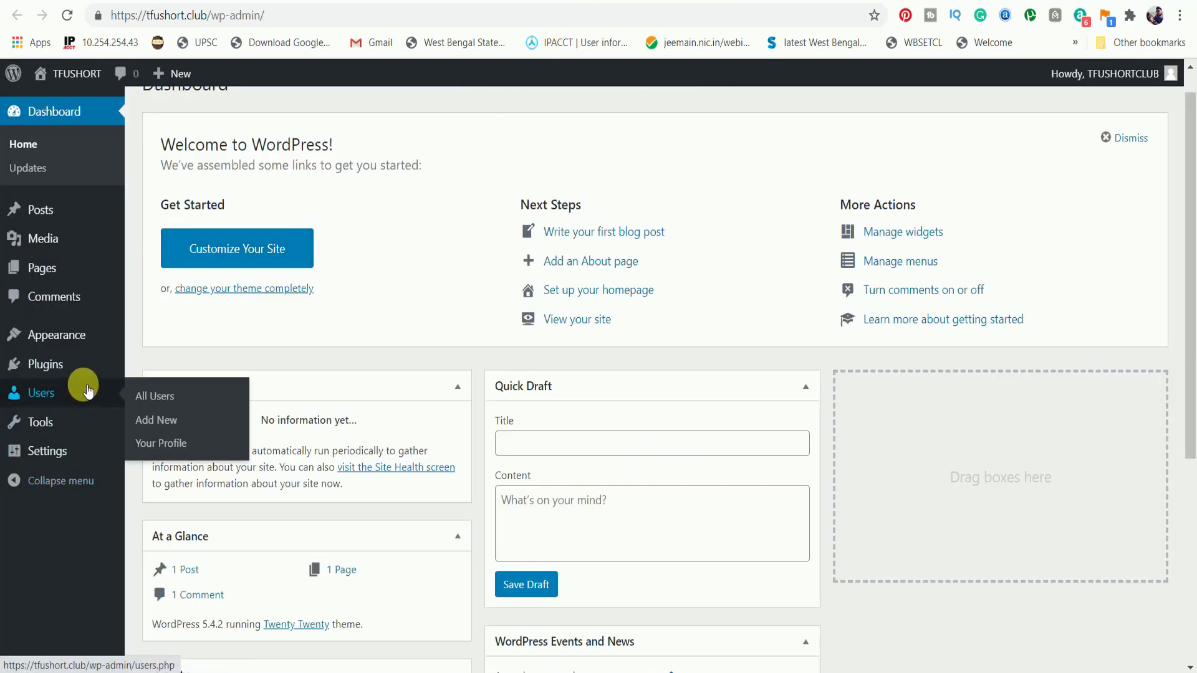
mouse_move(59, 448)
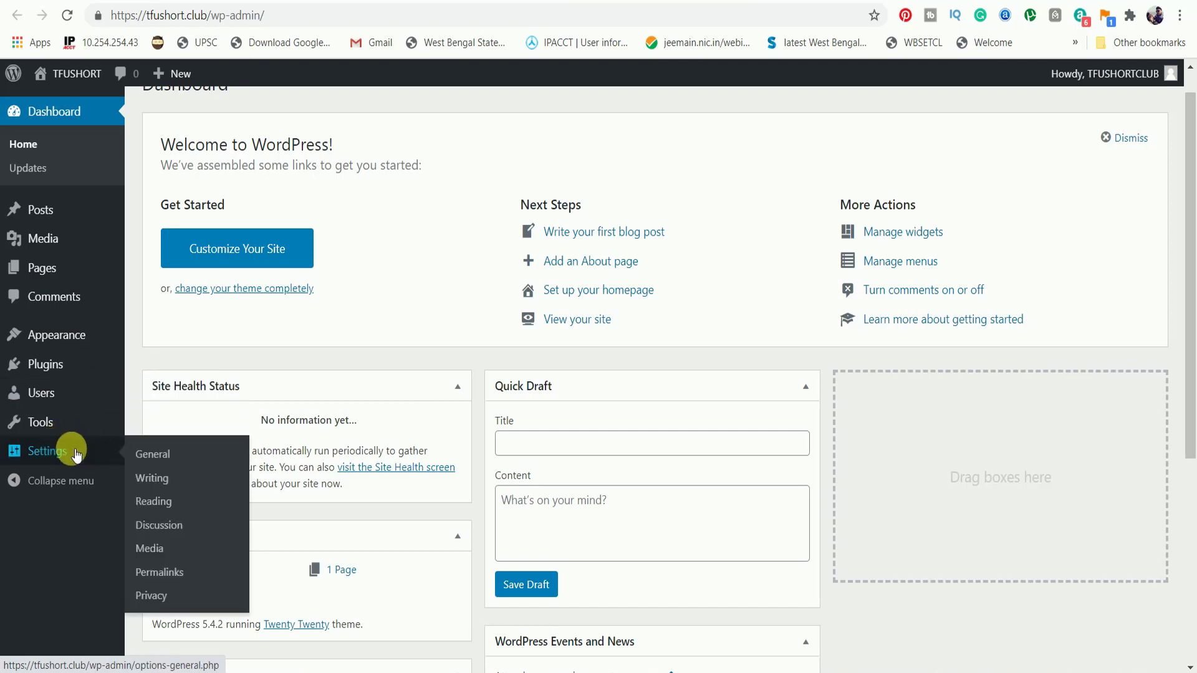
click(205, 456)
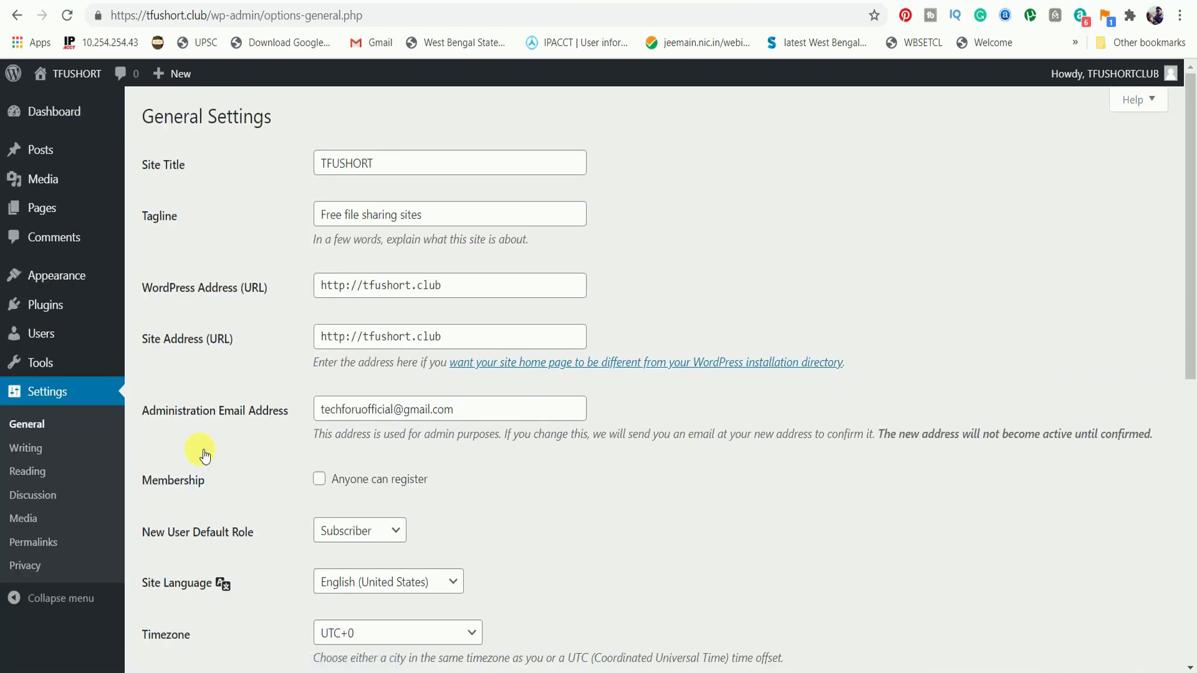
drag(135, 159, 199, 165)
click(454, 177)
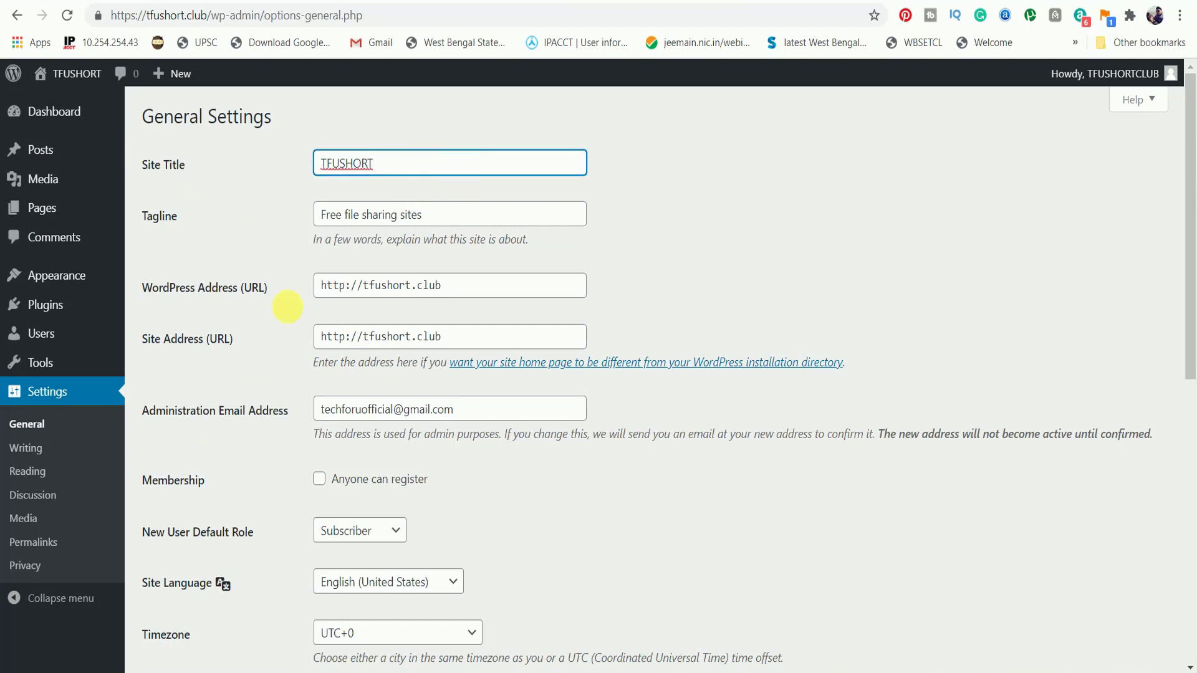
mouse_move(125, 222)
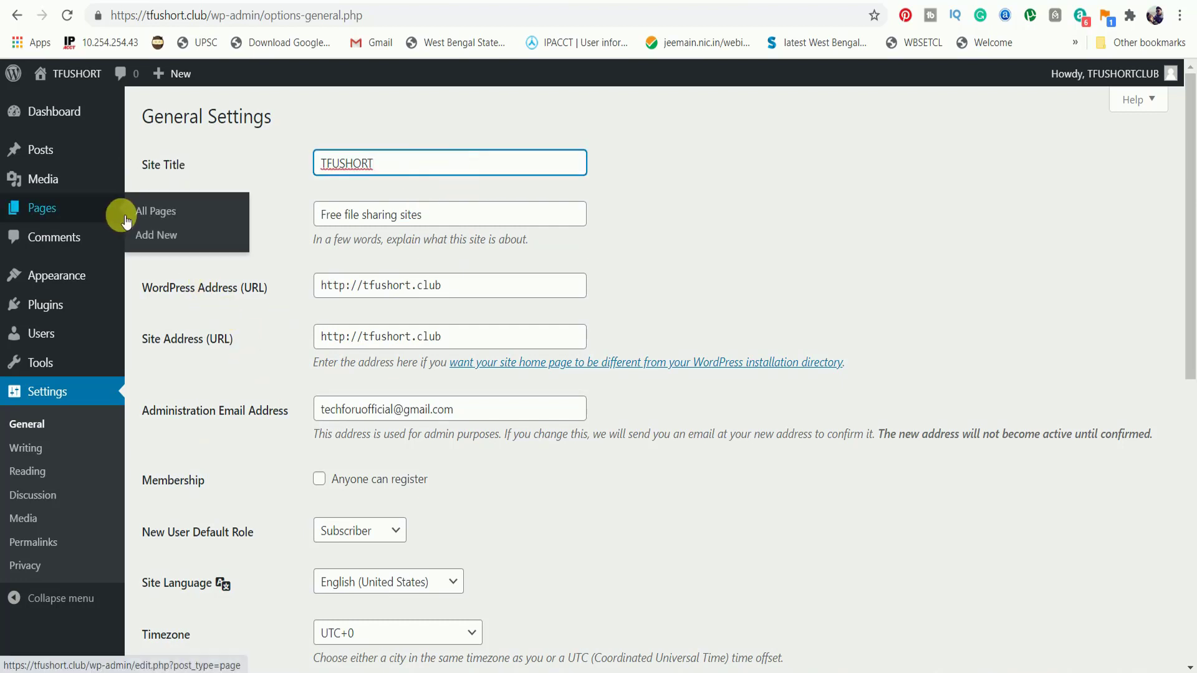
click(282, 222)
scroll(293, 257, down, 2)
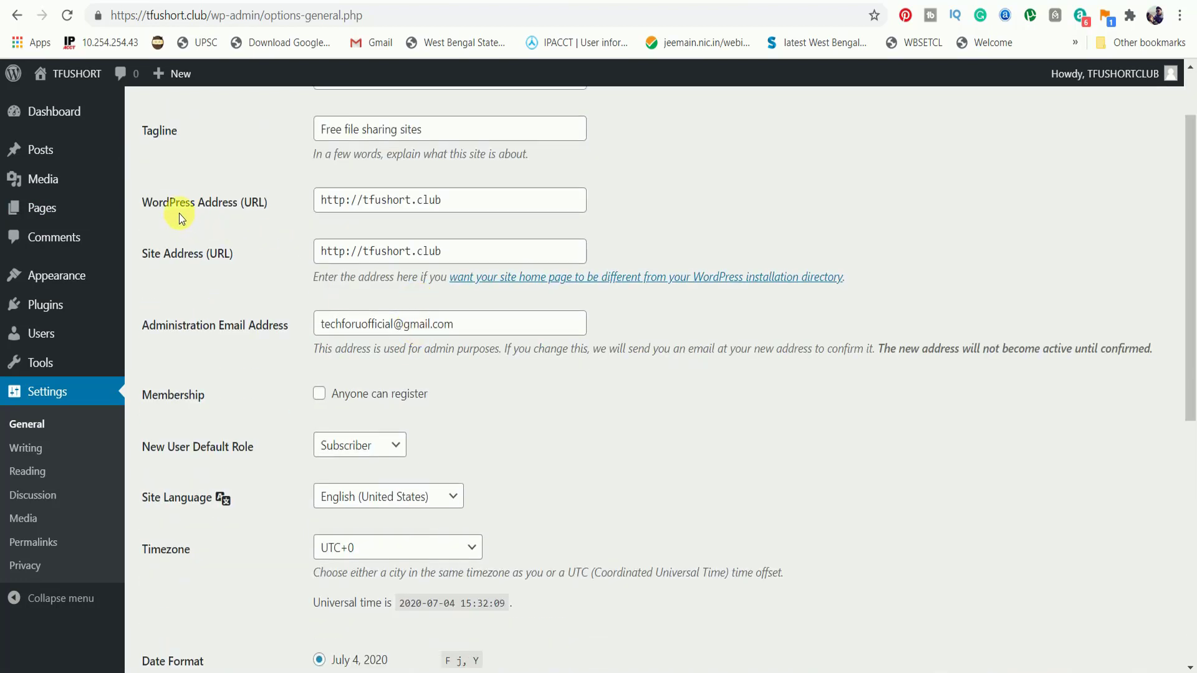